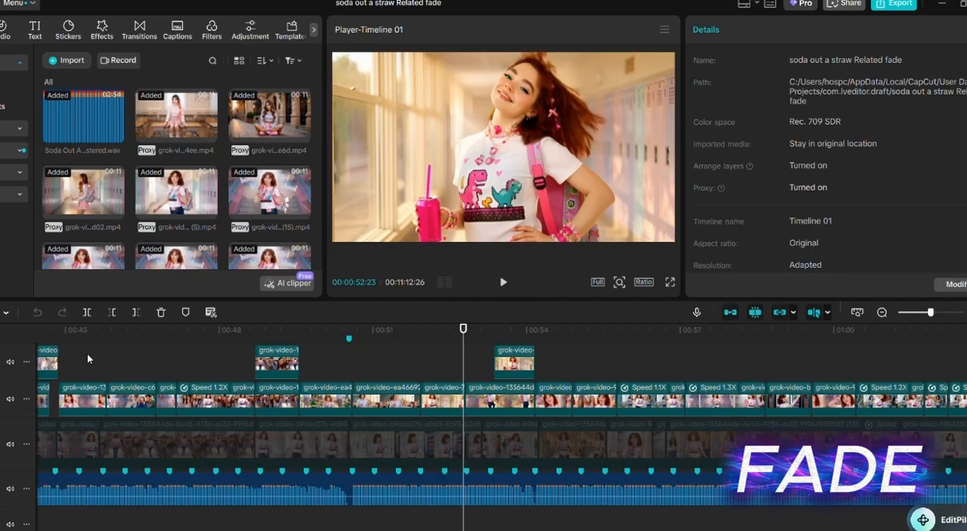
- Play back the timeline from about 00:00:45 to review the straight cuts between the clips
click(87, 353)
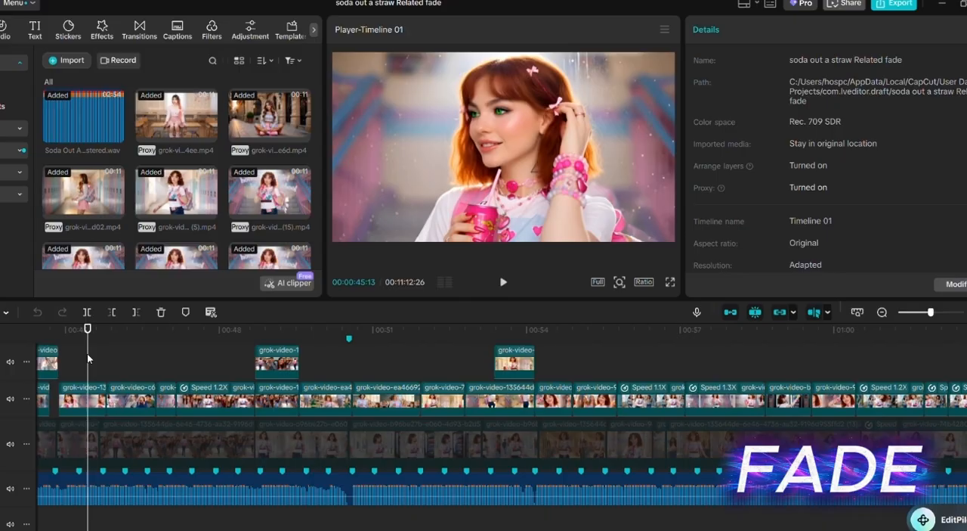
key(space)
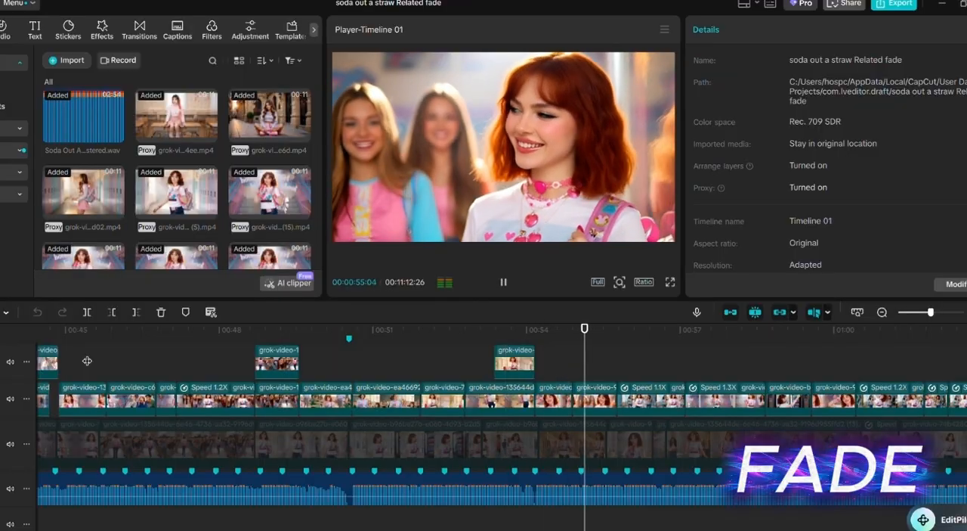
key(space)
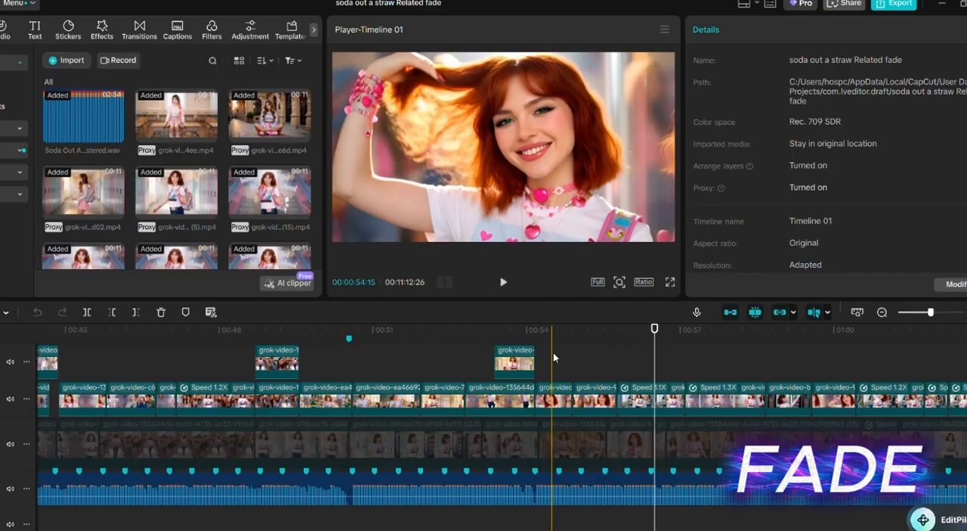
click(553, 353)
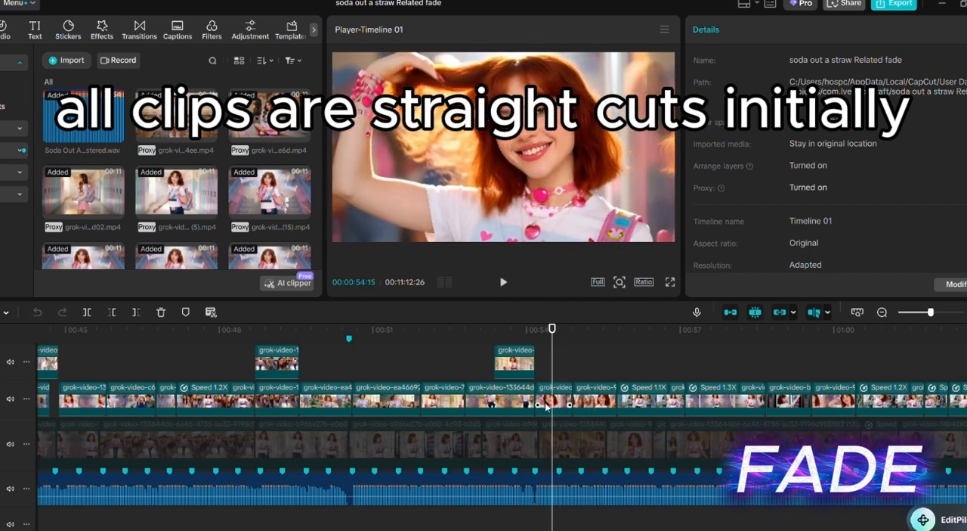
click(544, 404)
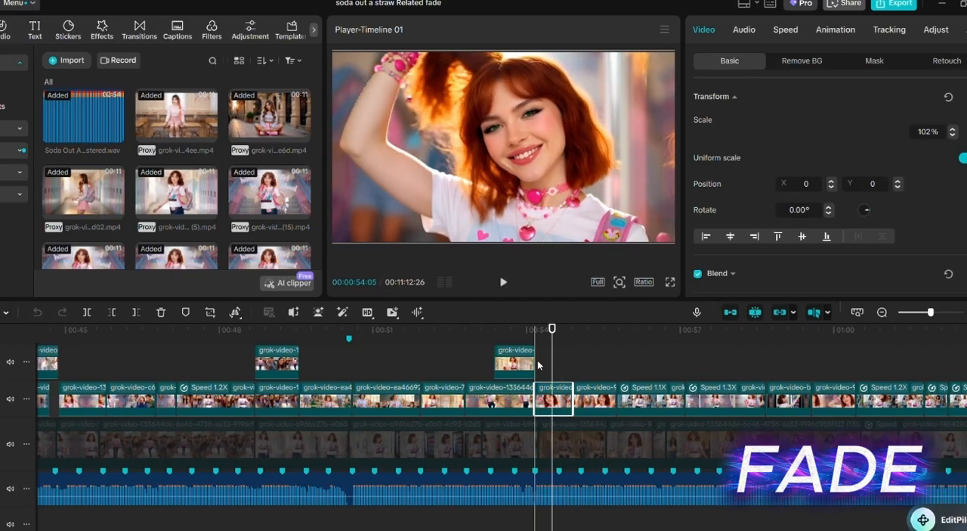
key(ctrl+v)
drag(609, 358, 698, 361)
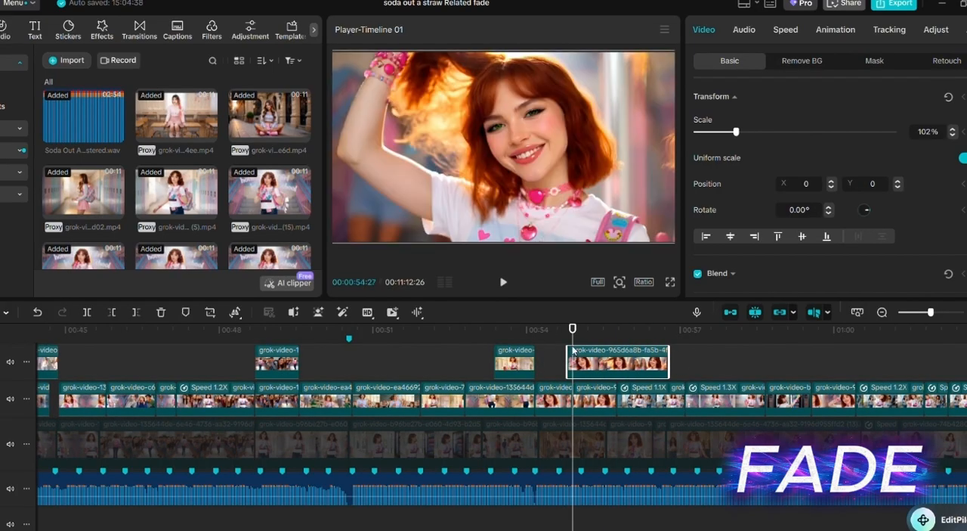
key(space)
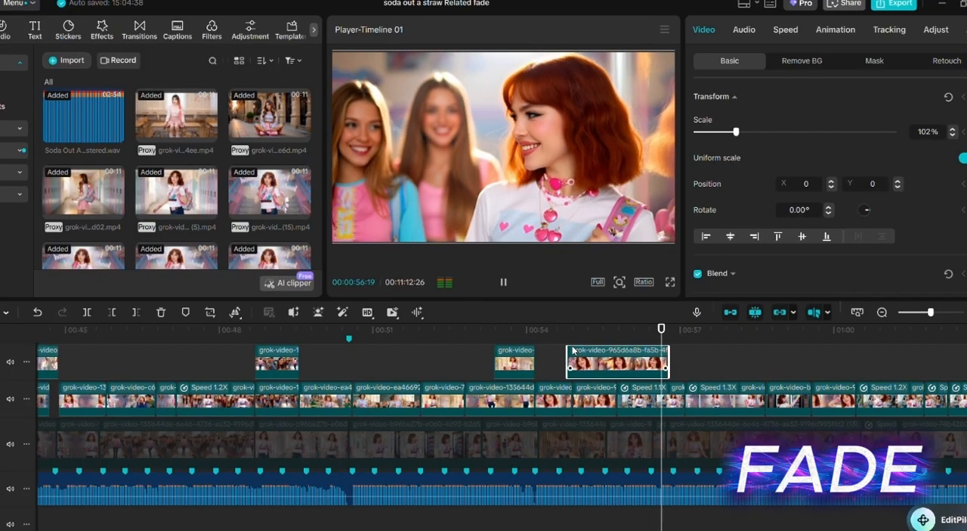
key(space)
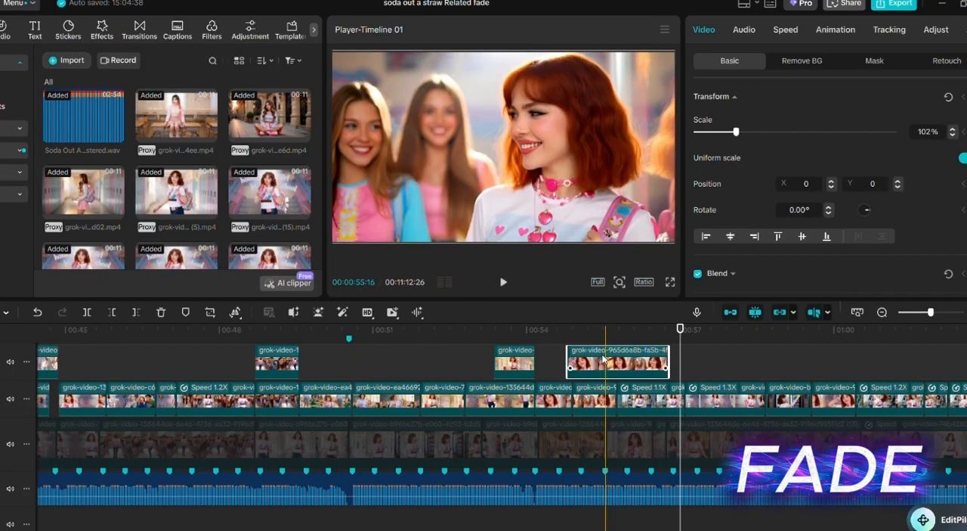
key(Delete)
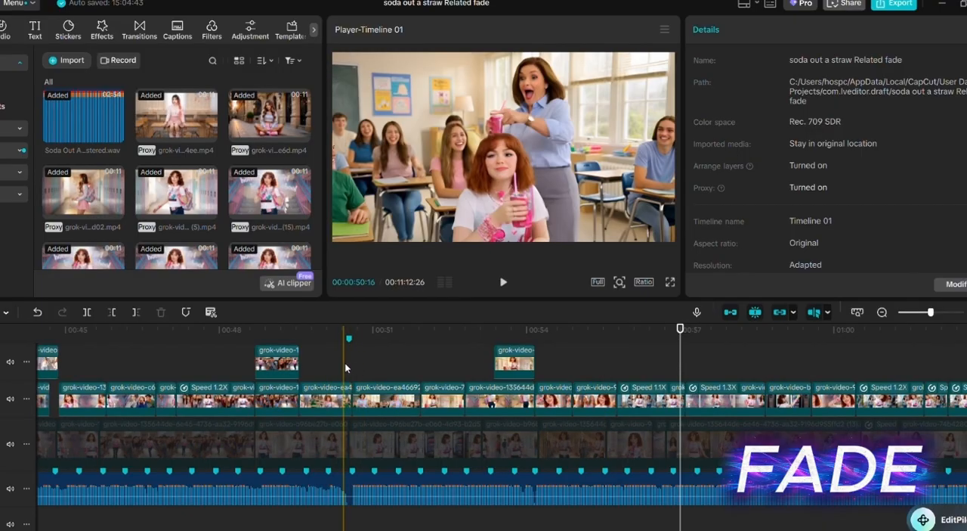
- Duplicate the classroom clip starting near 00:00:50 onto the track above, aligned with the original, and extend its start slightly earlier
click(345, 362)
scroll(355, 364, up, 2)
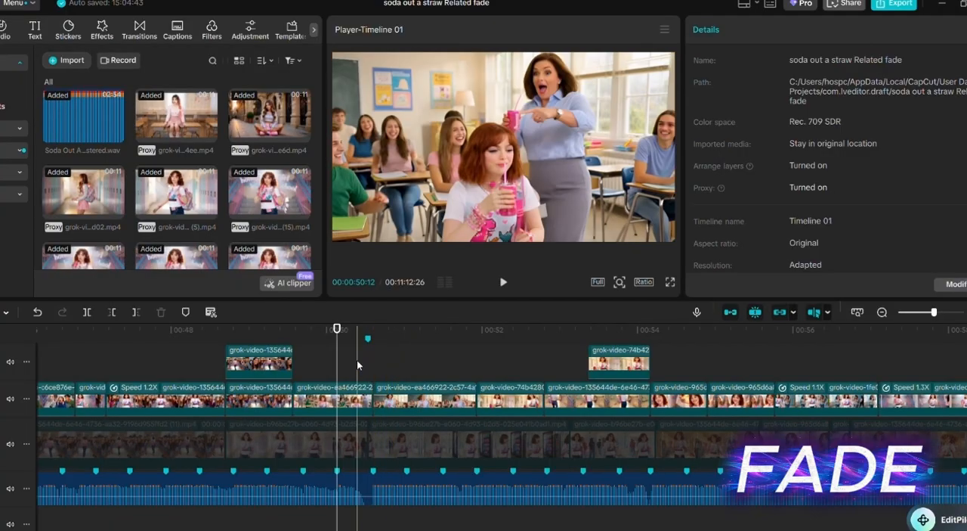
click(313, 390)
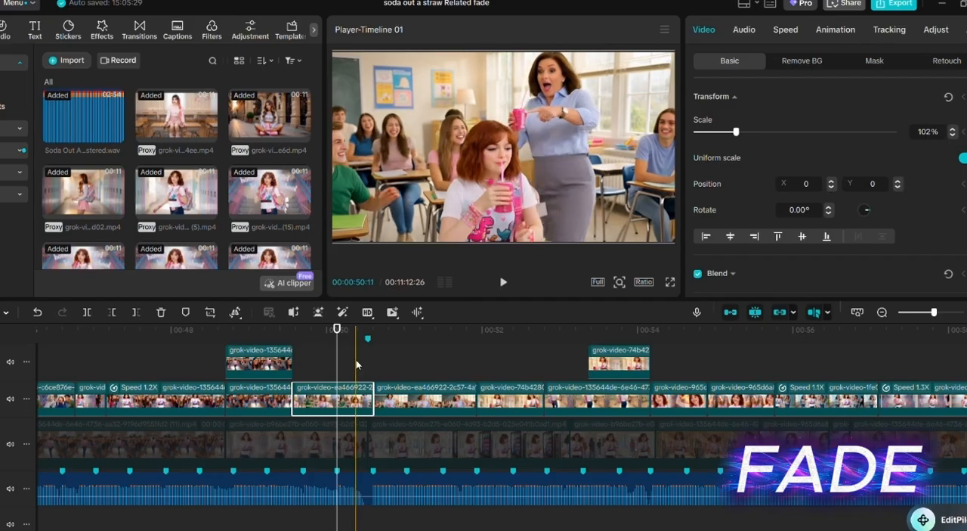
click(394, 402)
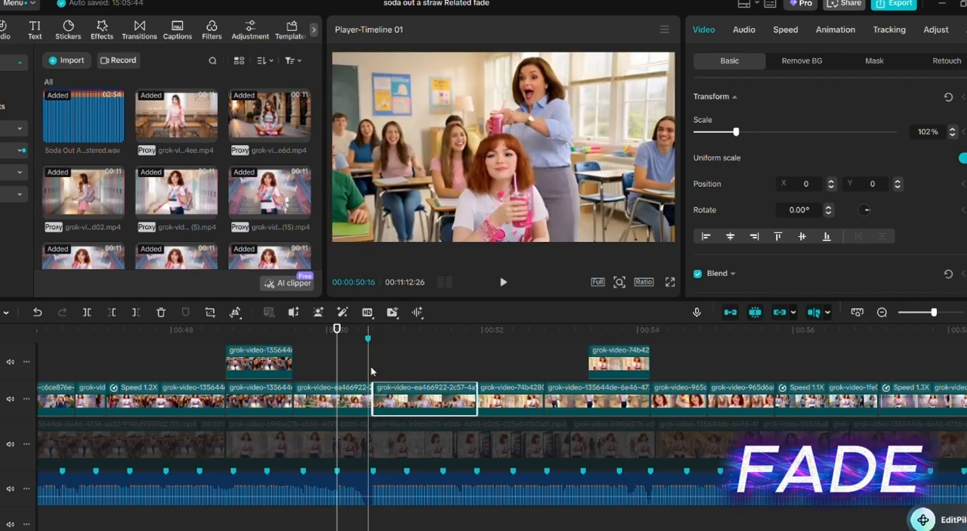
click(375, 370)
key(ctrl+v)
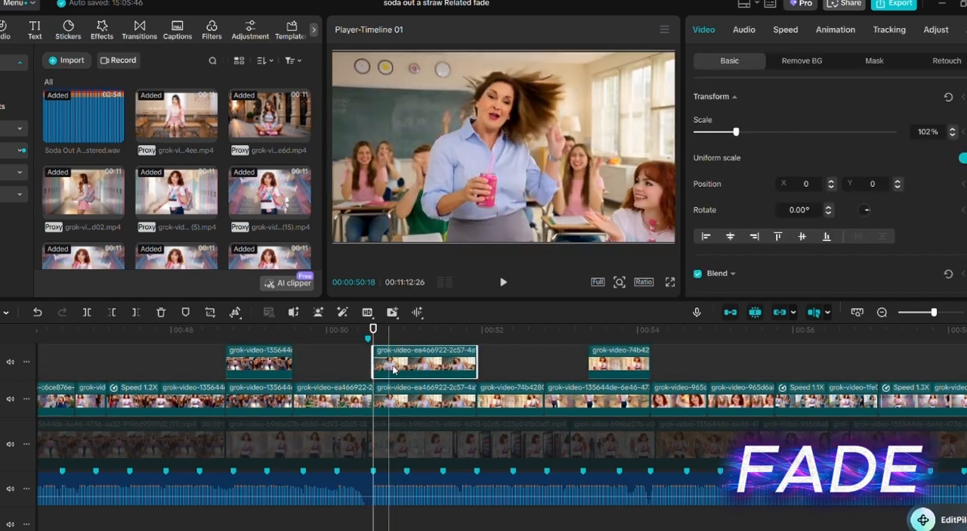
drag(374, 355, 356, 355)
- Apply the Fade In animation to the duplicated classroom clip with a duration of 0.2 s
click(841, 30)
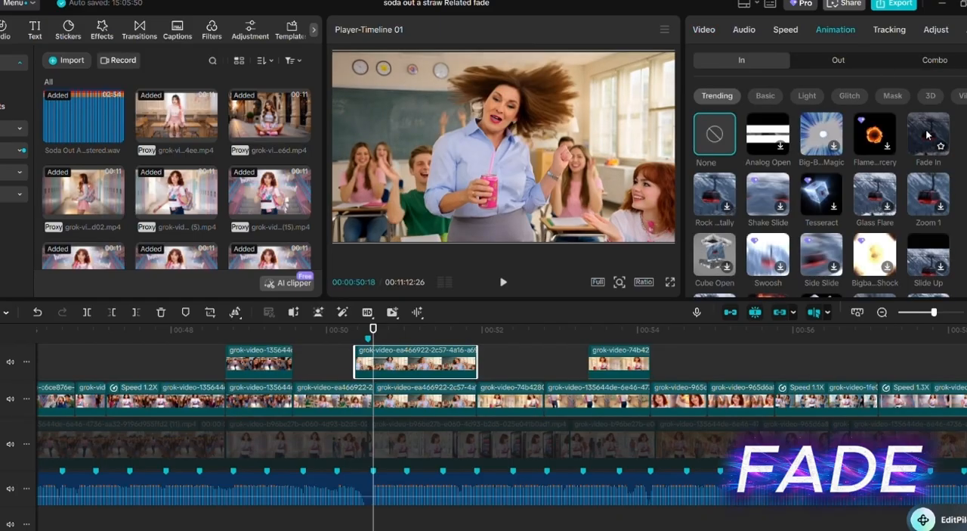
click(929, 134)
click(777, 287)
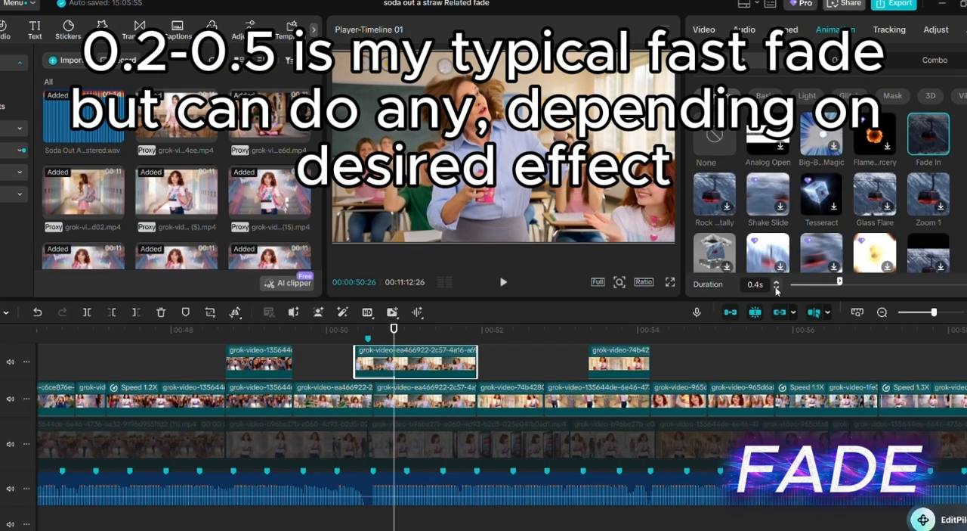
click(777, 286)
click(777, 287)
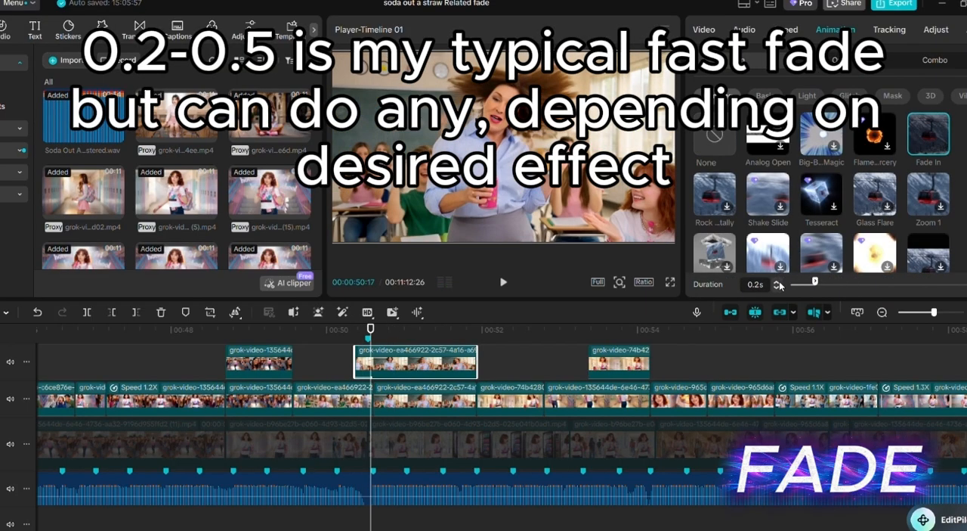
- Play back the section from about 00:00:49 to check the fade into the classroom clip
click(269, 341)
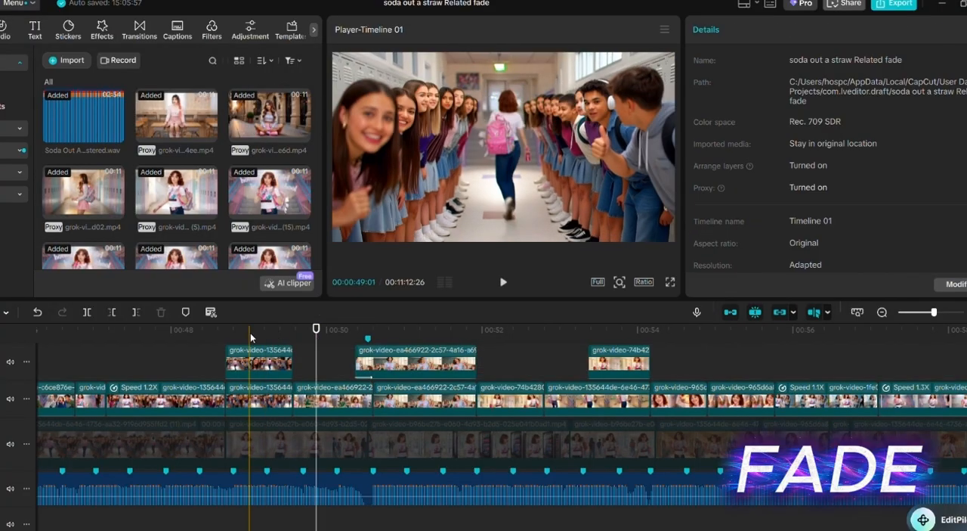
click(250, 338)
key(space)
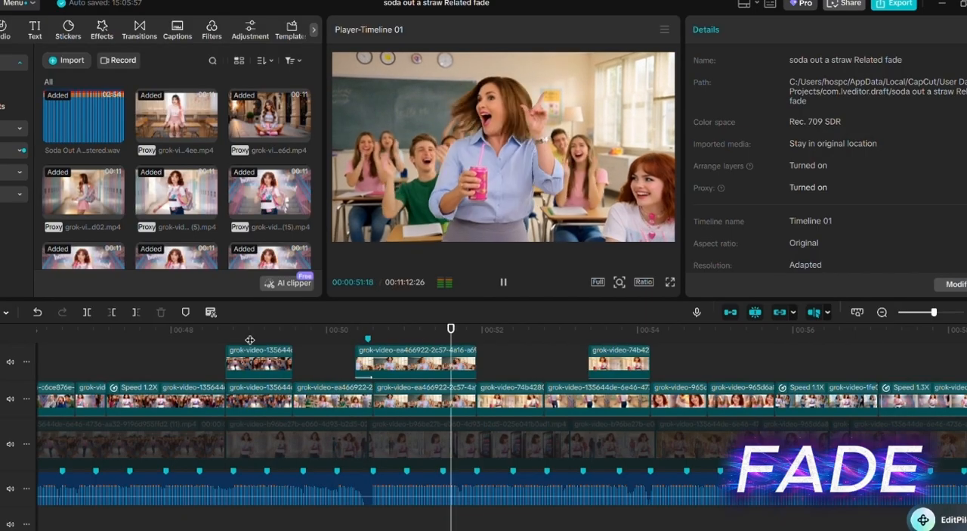
click(251, 338)
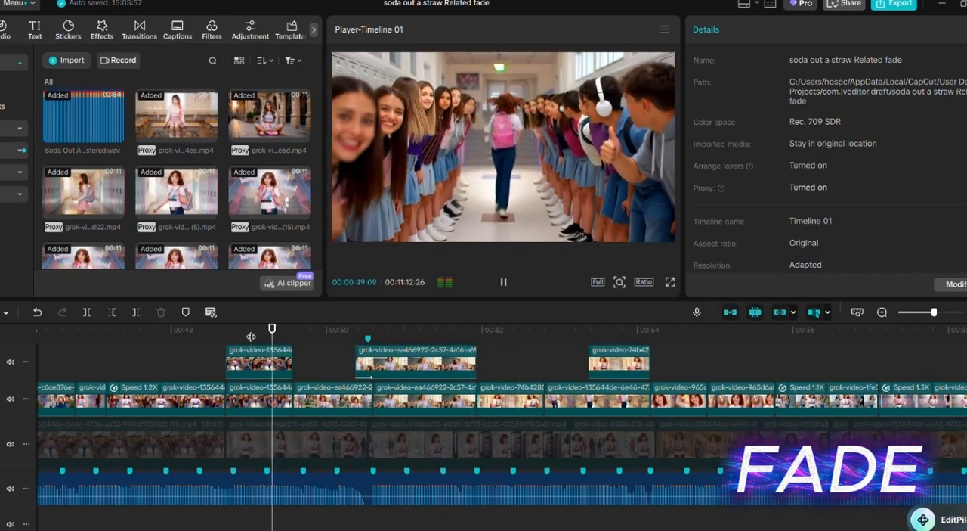
key(space)
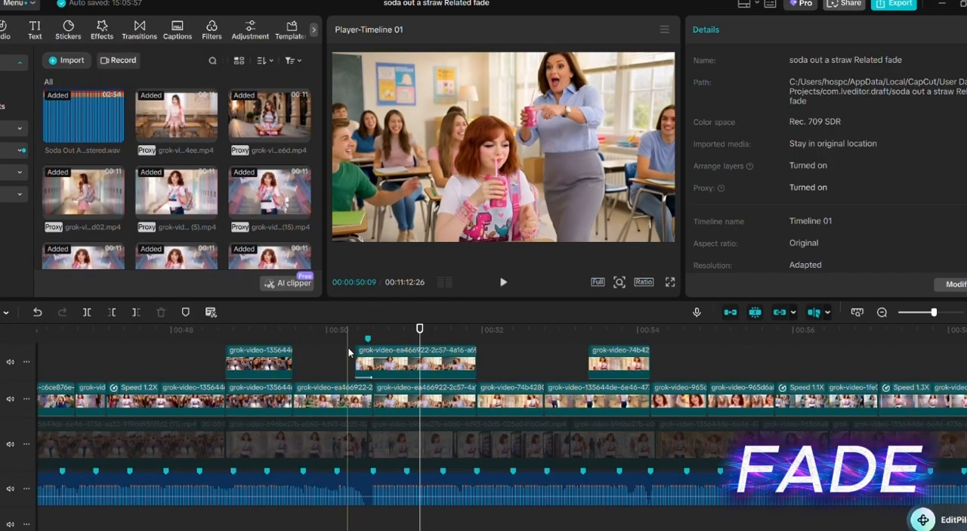
click(363, 360)
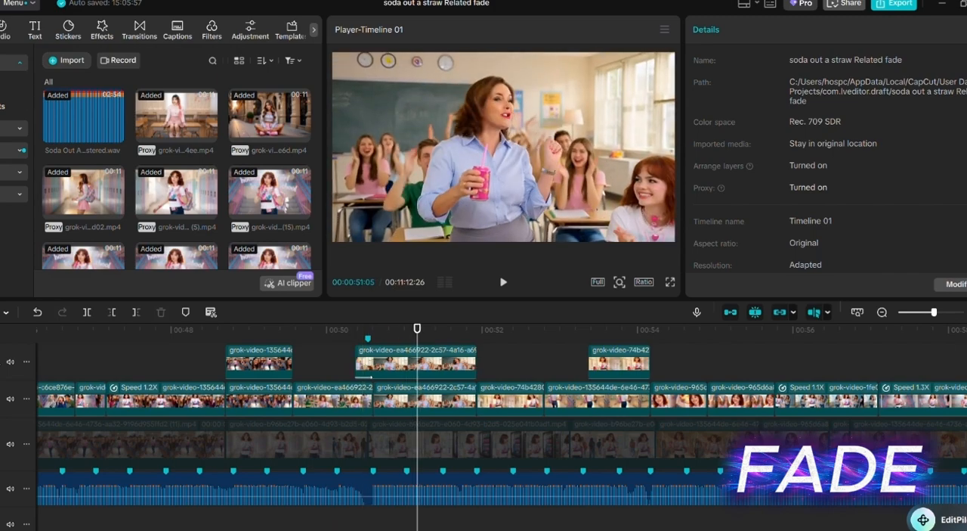
- Hide the upper video track, play the straight cut near 00:00:50 for comparison, and show the track again
click(9, 363)
click(312, 355)
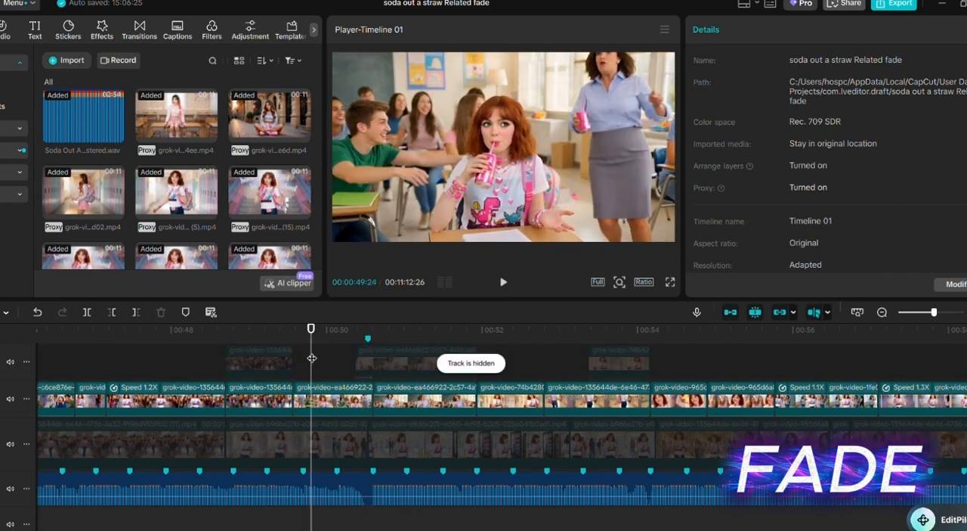
key(space)
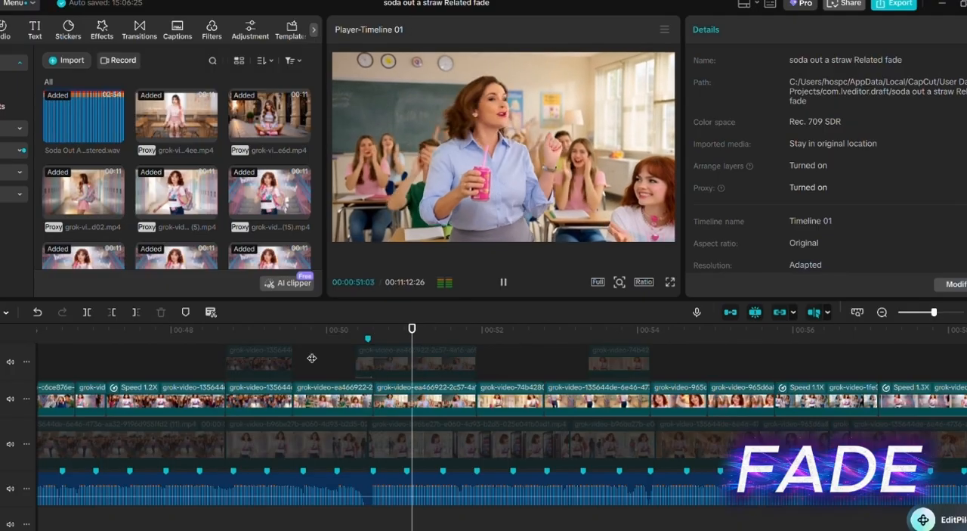
key(space)
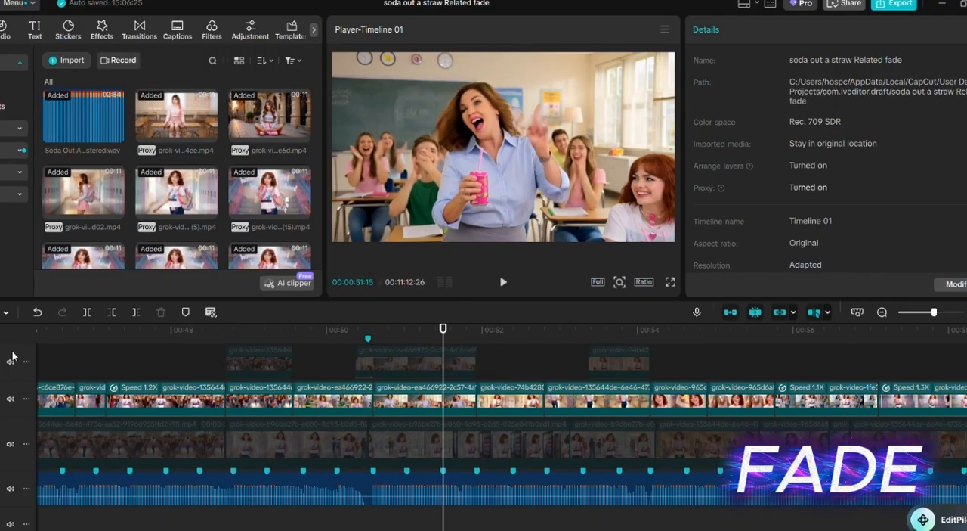
click(3, 363)
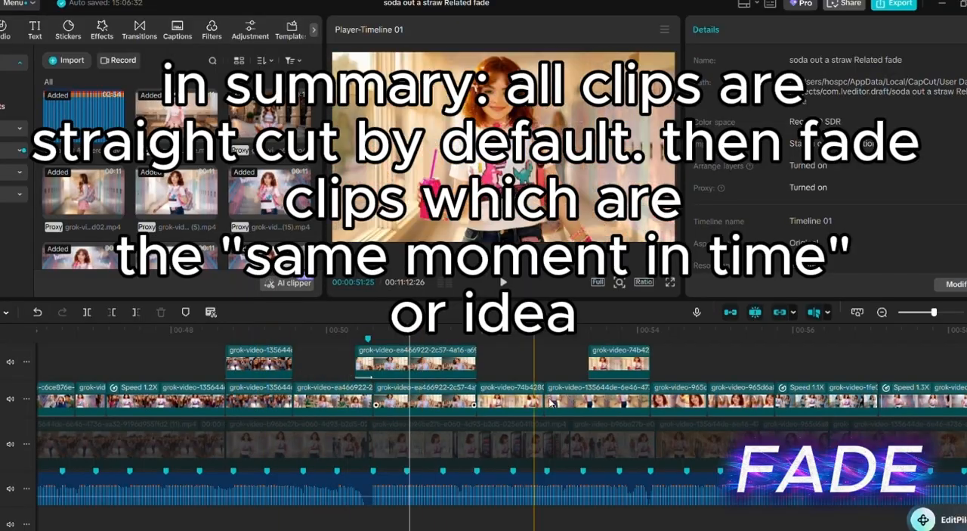
- Play back the section from about 00:01:04 to compare the colors of neighbouring clips
click(722, 349)
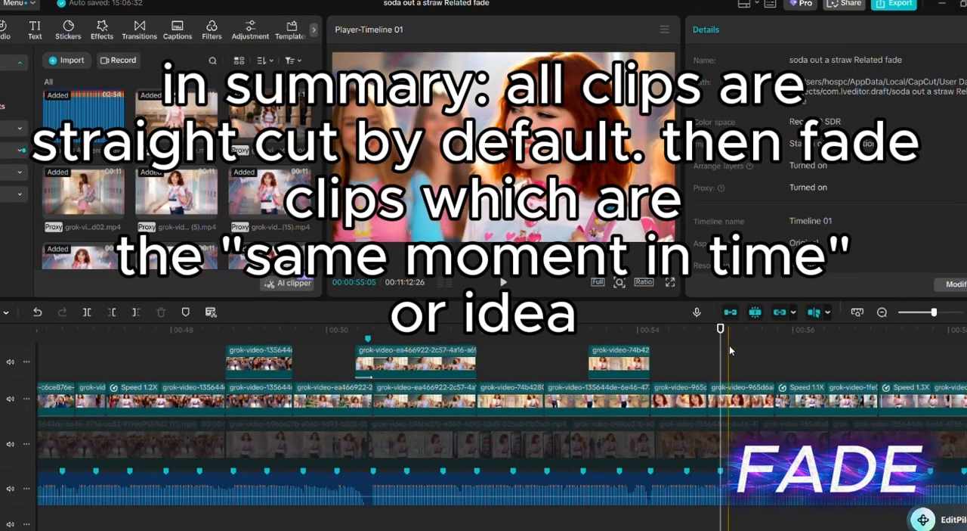
ctrl+scroll(729, 344, down, 2)
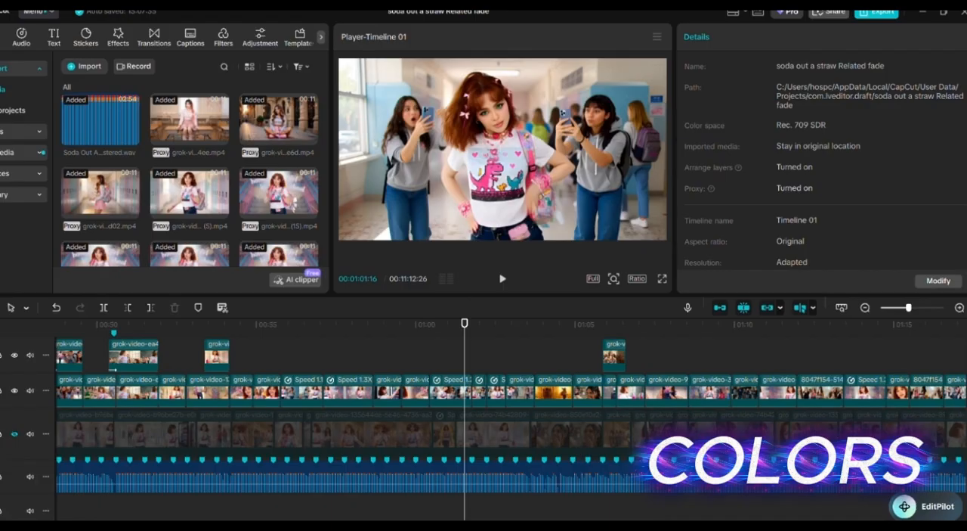
scroll(511, 416, right, 5)
scroll(511, 416, left, 1)
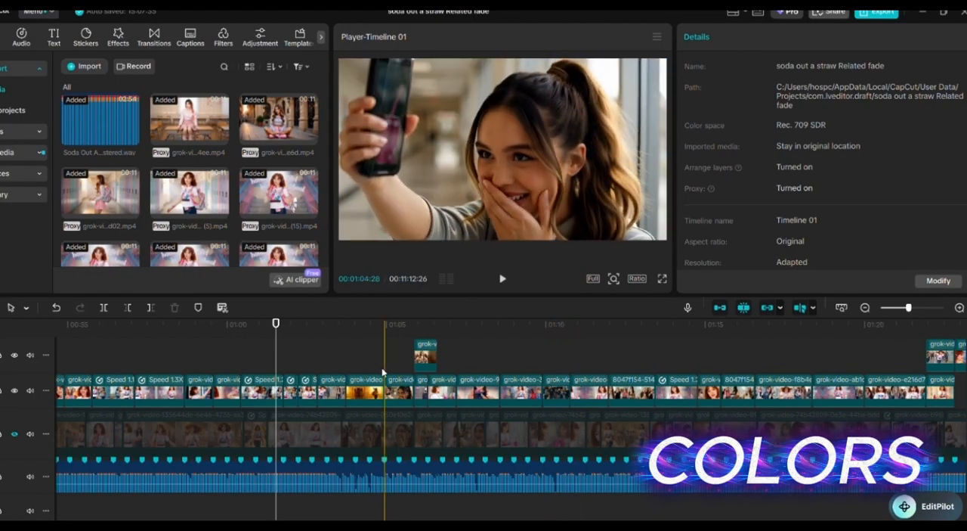
key(space)
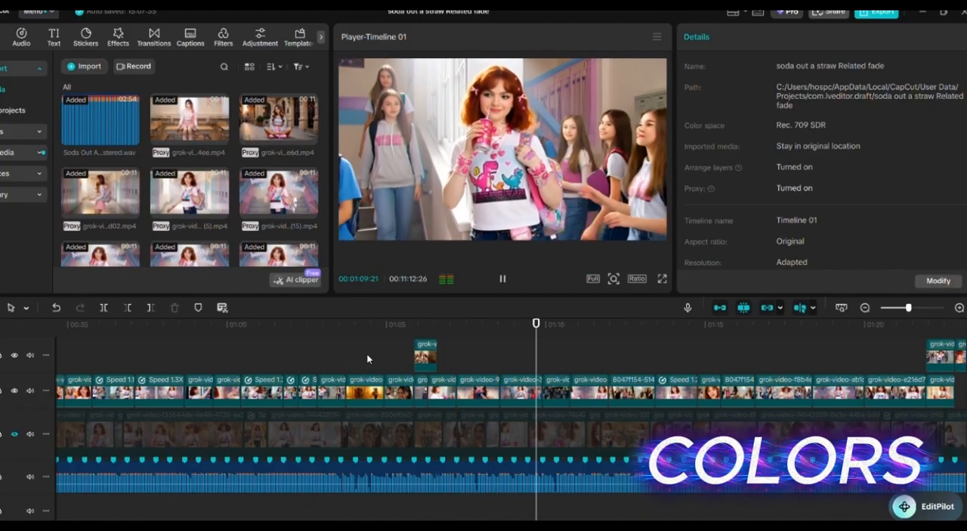
key(space)
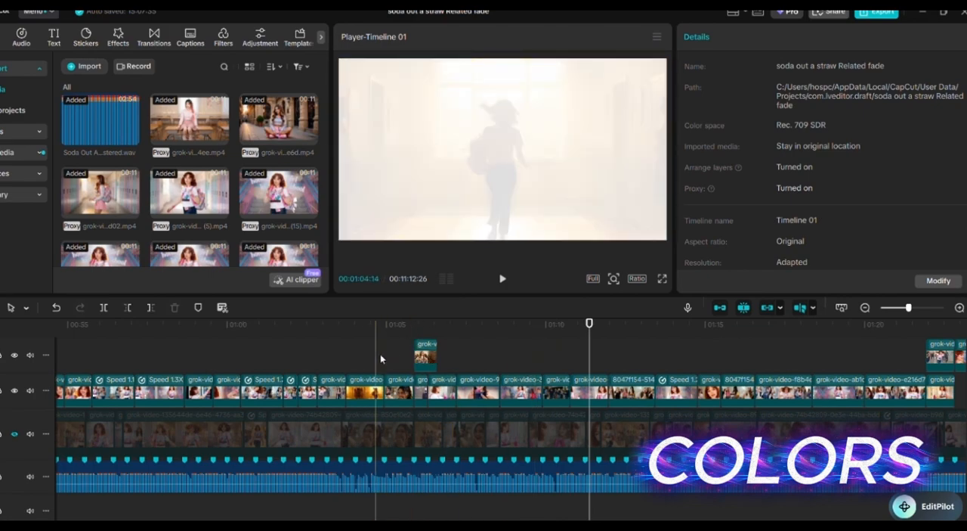
- Select the main-track clips near 00:01:05 and 00:01:10 and open their basic color and lightness adjustments
click(400, 391)
ctrl+click(564, 394)
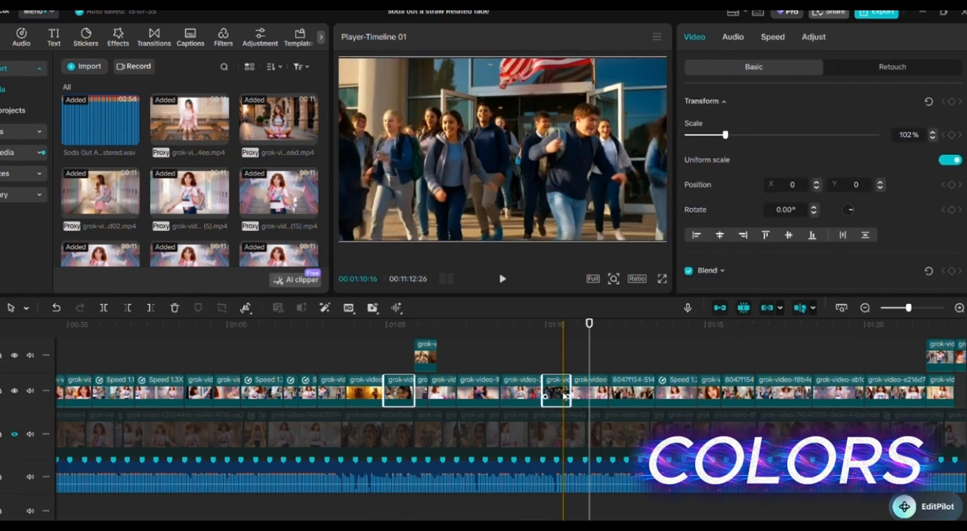
click(558, 326)
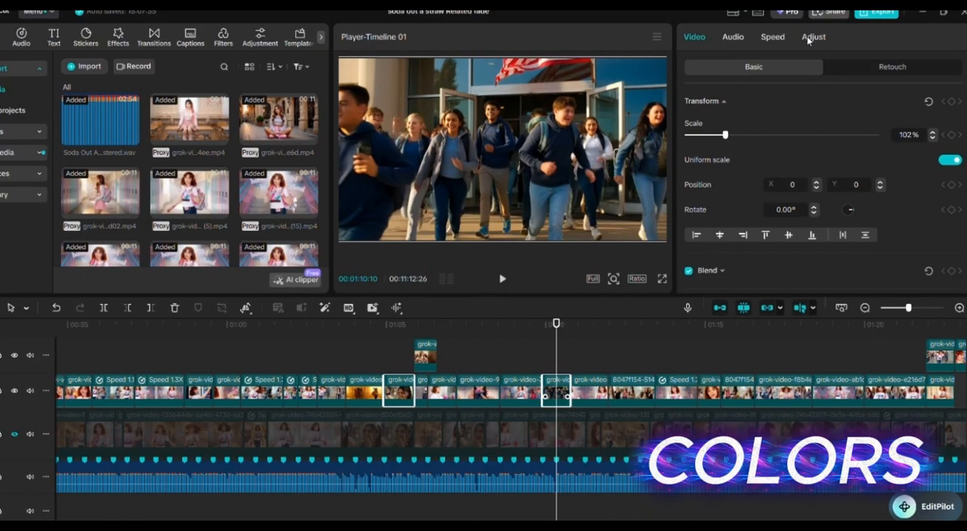
click(809, 37)
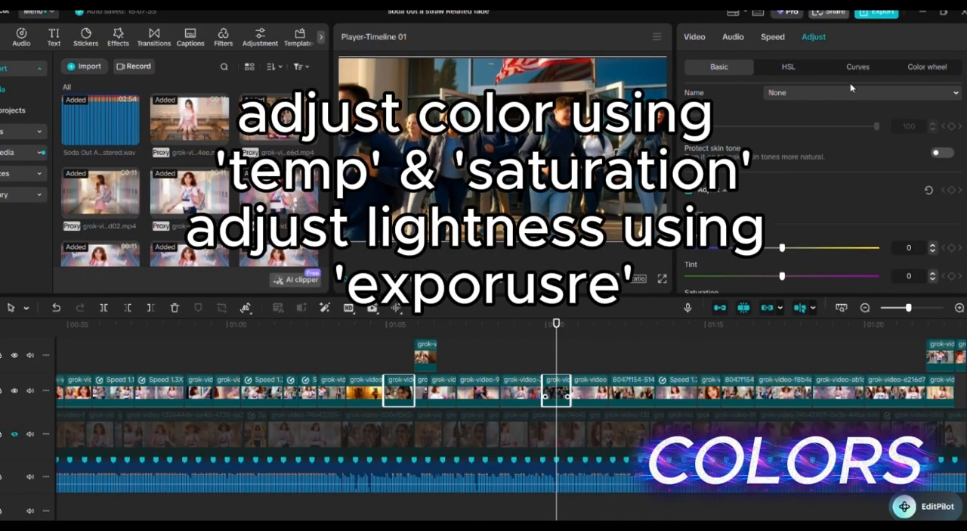
scroll(848, 106, down, 3)
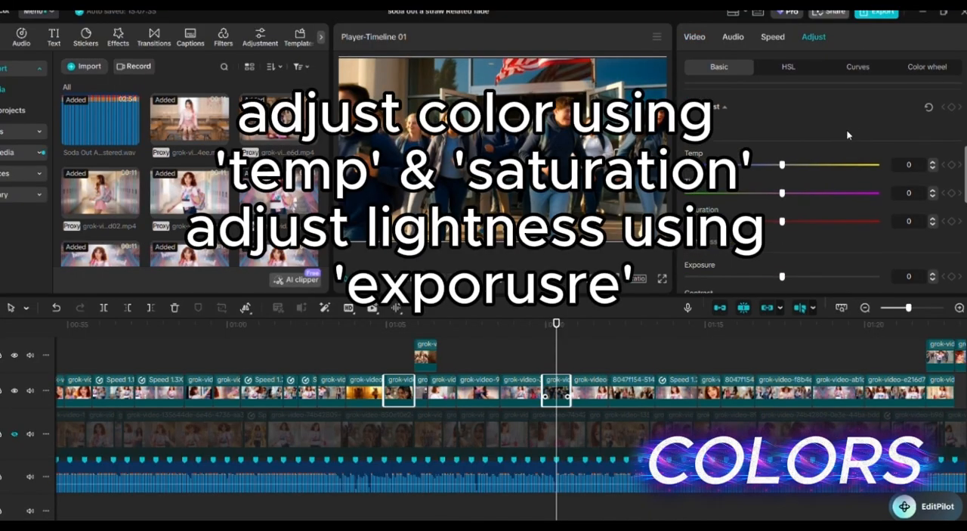
scroll(935, 172, down, 2)
- Try a color temperature of 5 on the upper-track clip near 00:01:06 and show its lightness settings
click(934, 178)
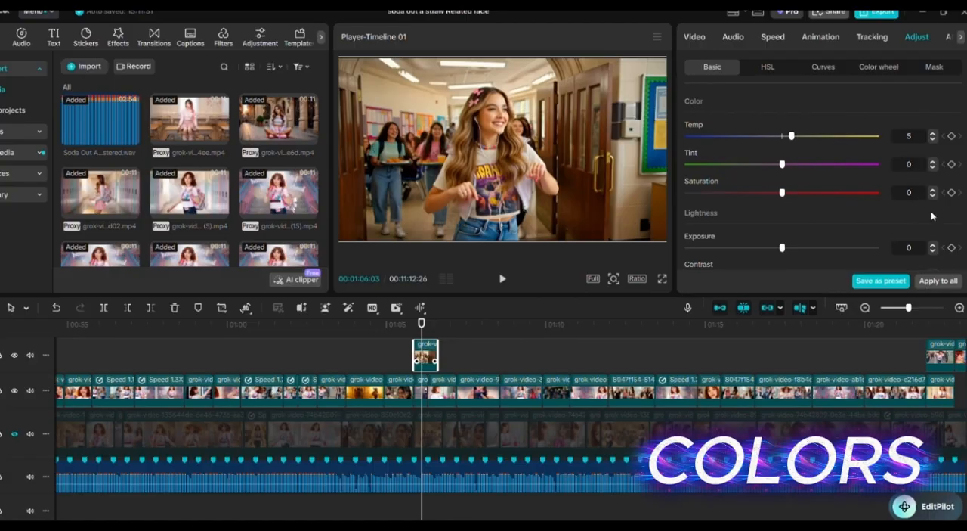
scroll(932, 216, down, 3)
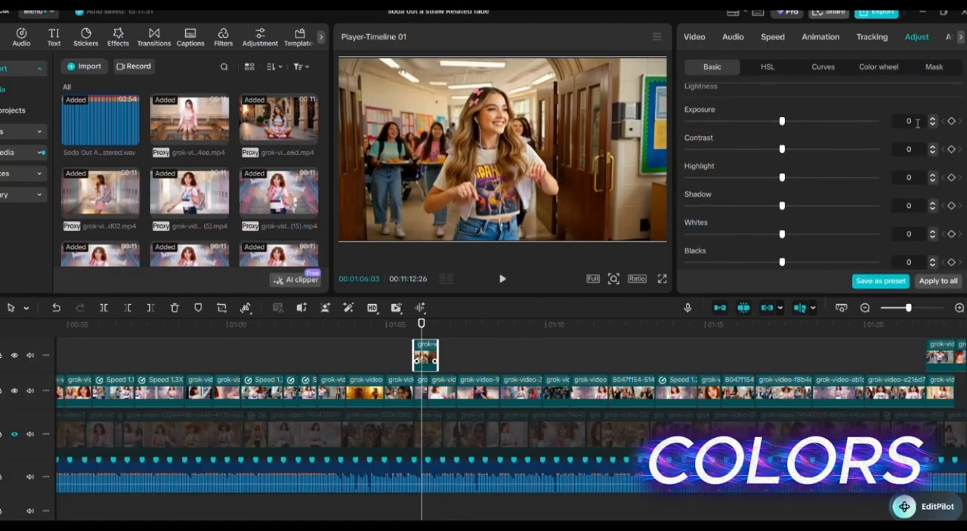
click(913, 147)
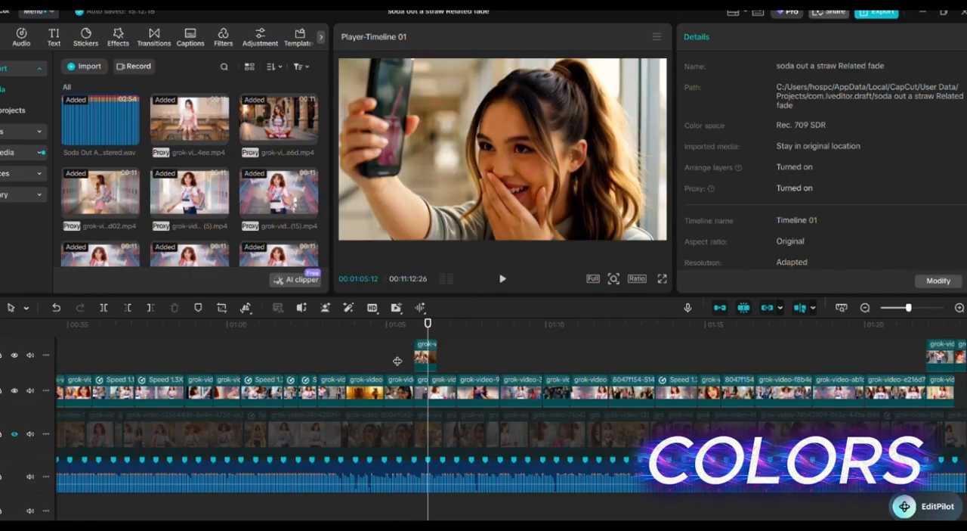
- Play back the section from about 00:01:05 to compare the upper-track clip with its neighbours
click(403, 361)
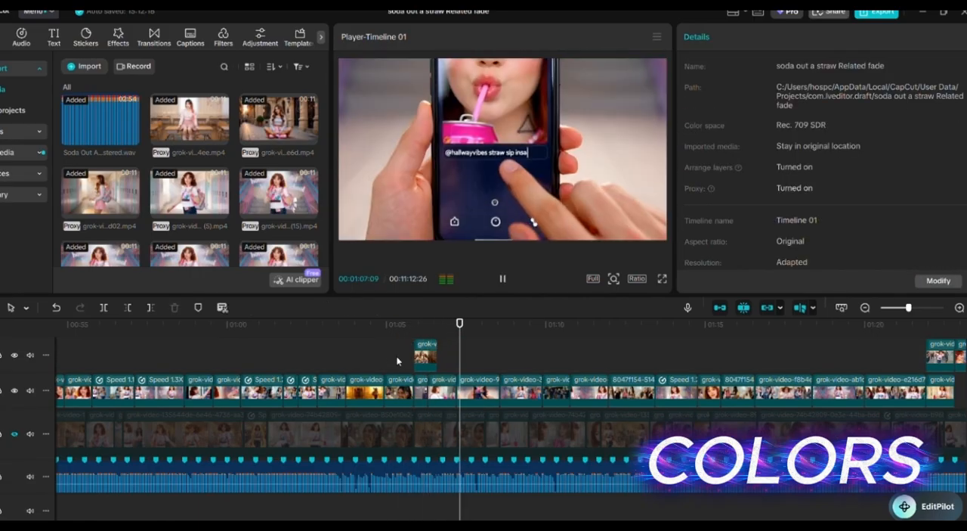
click(385, 350)
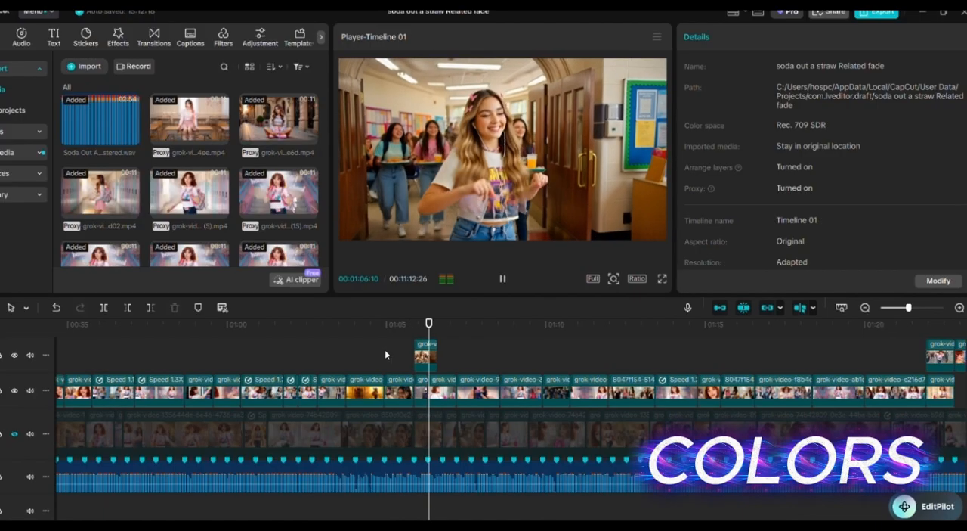
key(space)
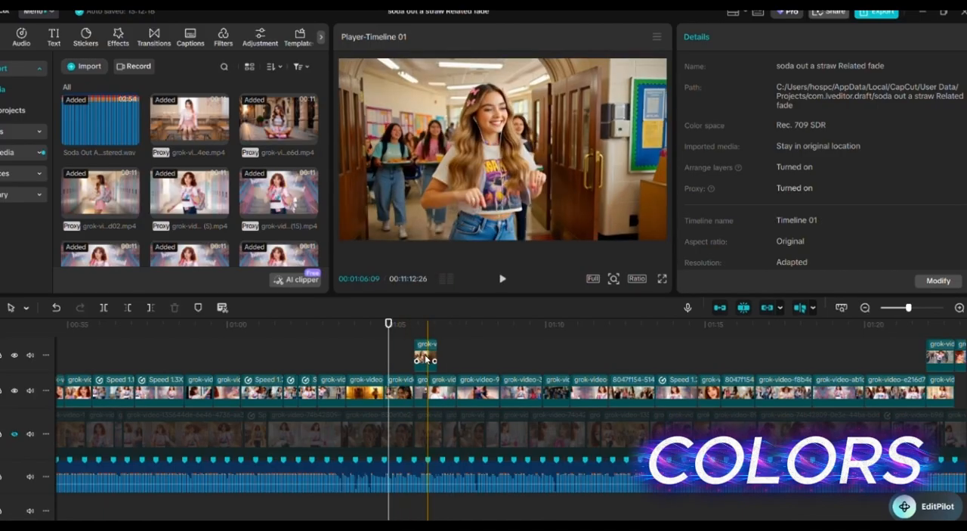
- Set the Brilliance of the upper-track clip near 00:01:06 to 3
click(425, 360)
scroll(893, 206, down, 10)
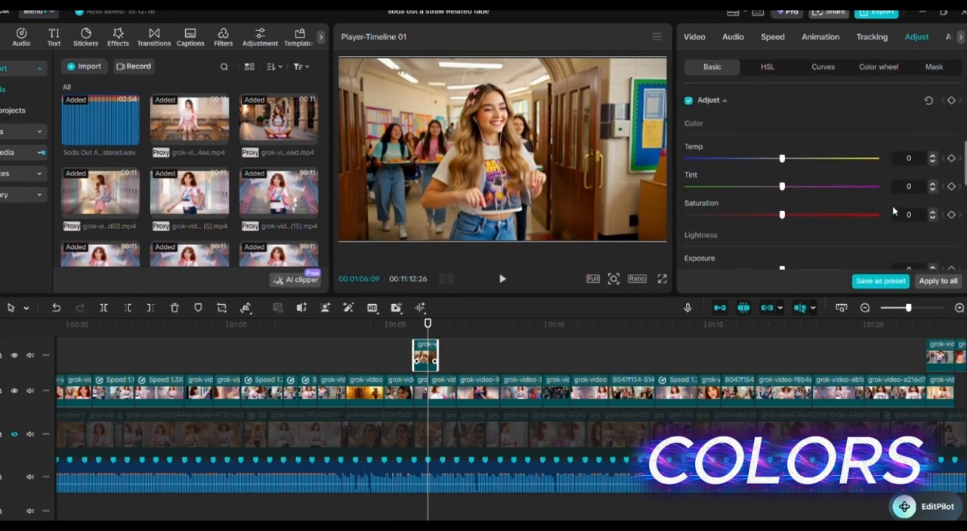
click(909, 164)
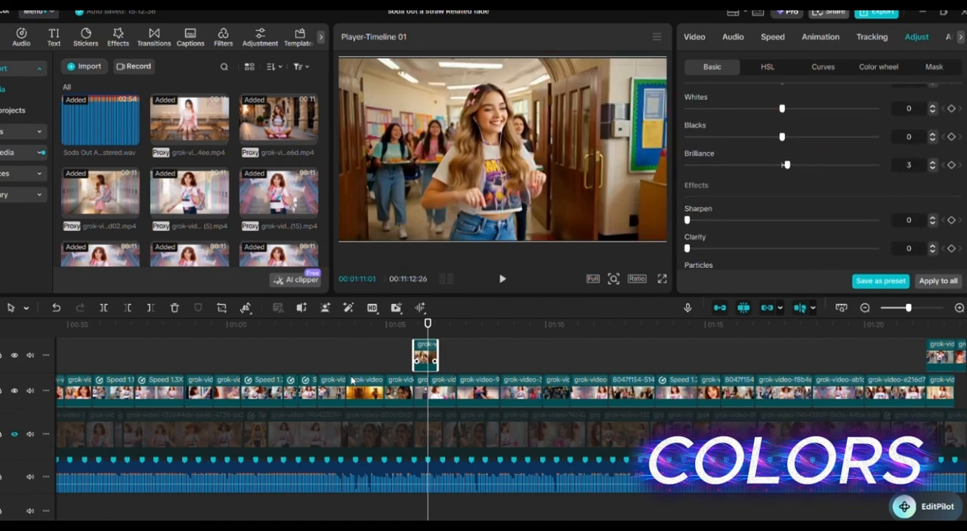
- Replay the section from about 00:01:05 to check the brilliance adjustment against the neighbouring clips
click(394, 338)
key(space)
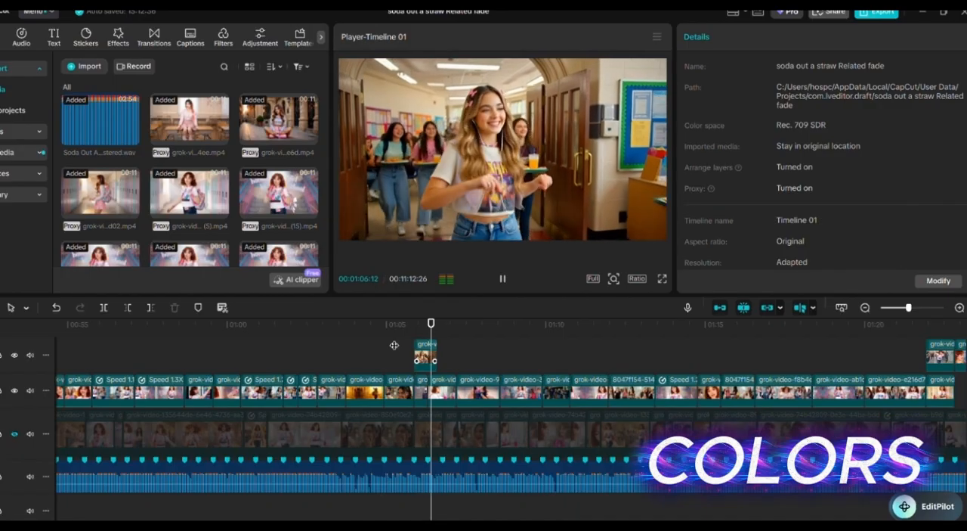
key(space)
key(space)
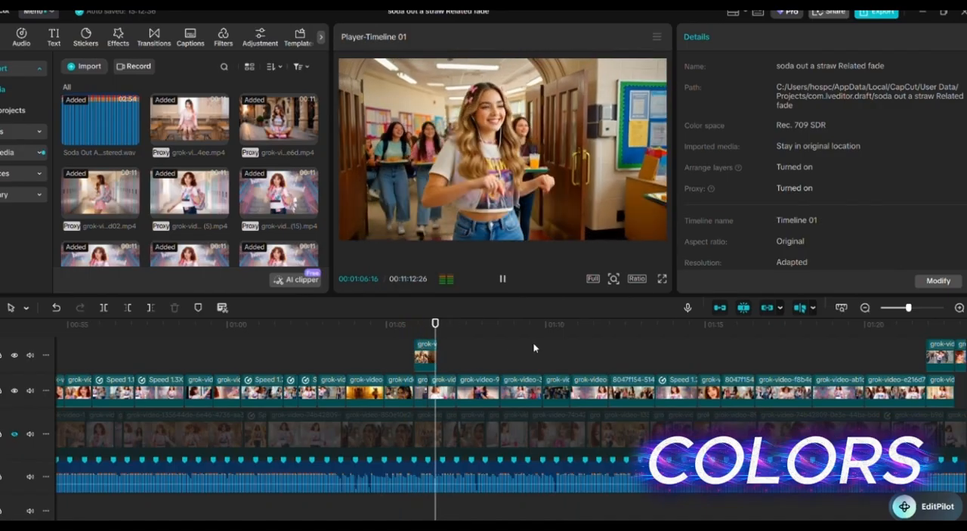
key(space)
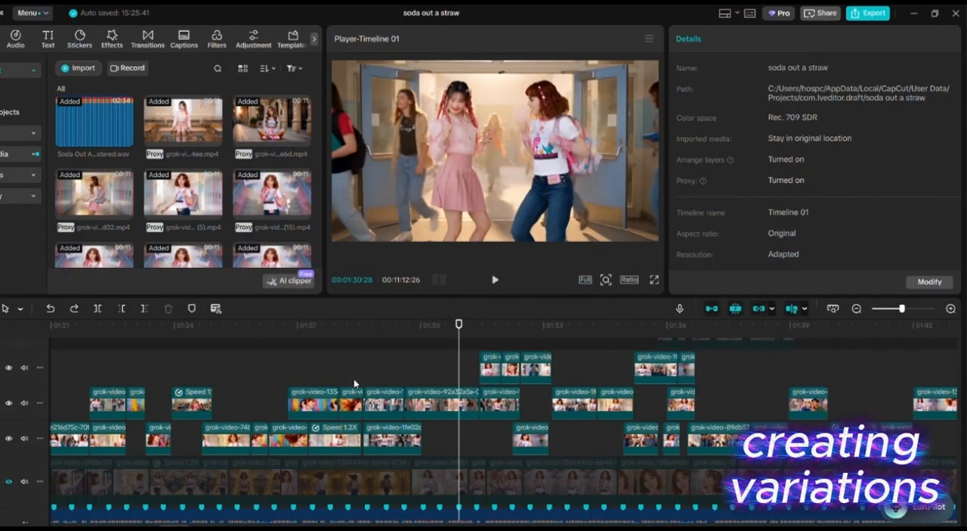
- In the "soda out a straw" project, play back the clip variations from about 00:01:30
click(440, 370)
key(space)
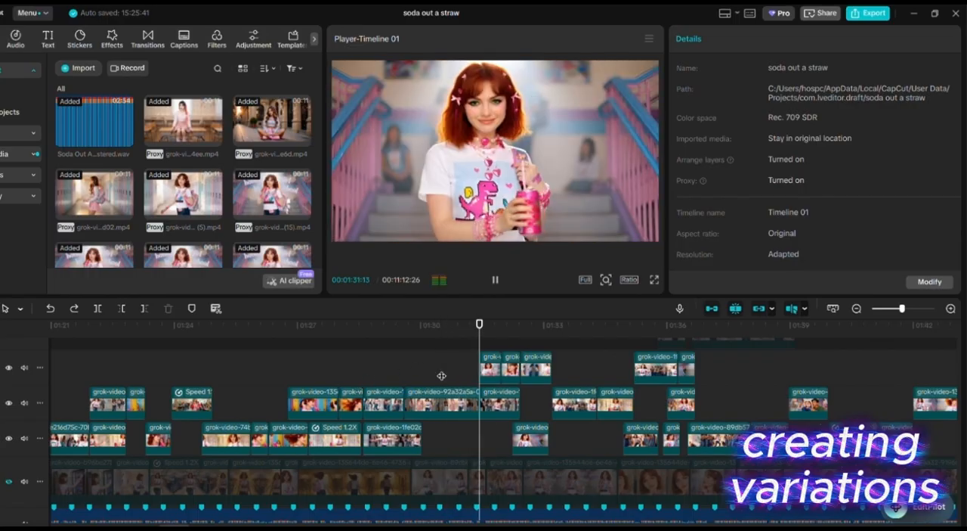
key(space)
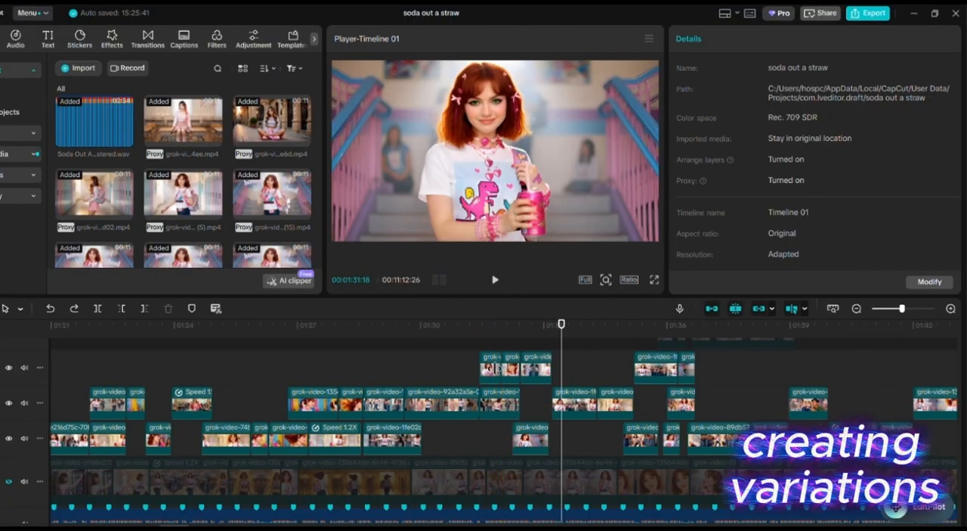
- Delete the two short upper-track clips near 00:01:31 to preview the section without them, and undo the deletion
click(510, 376)
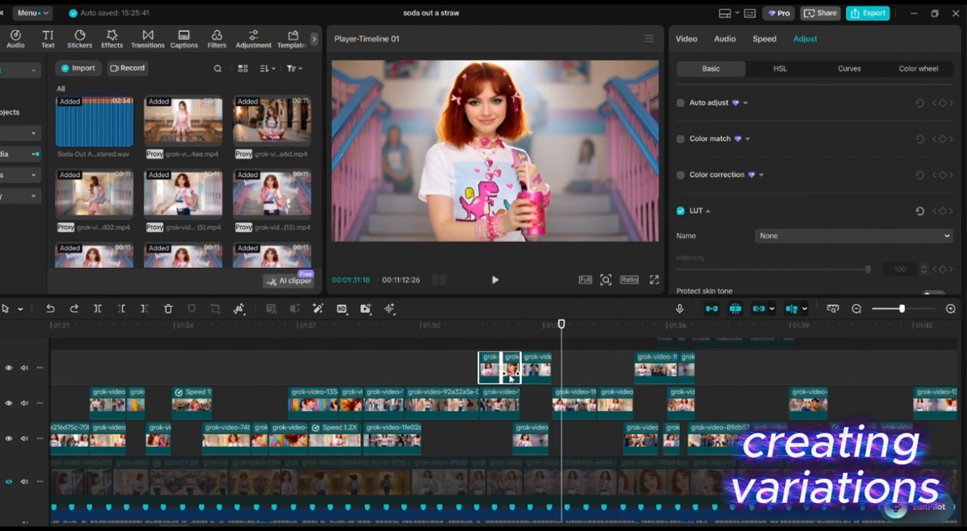
key(Delete)
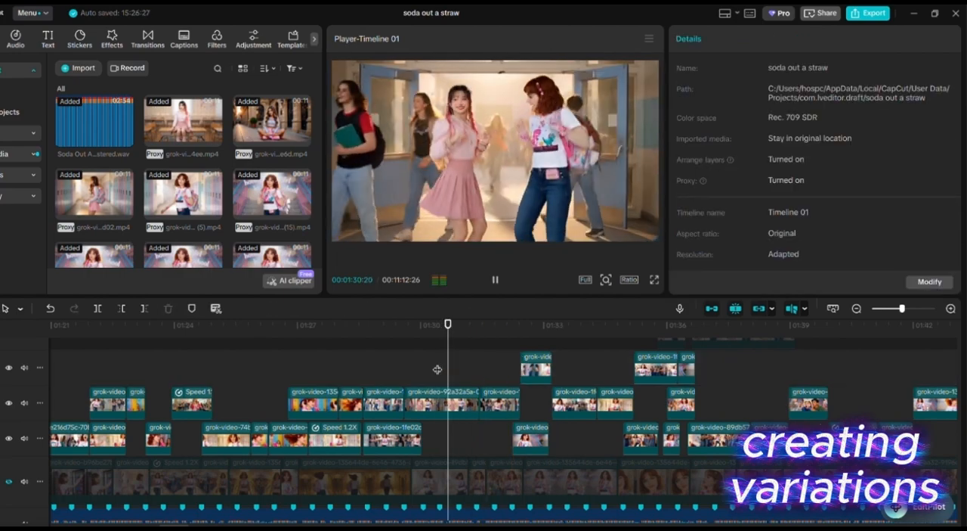
key(space)
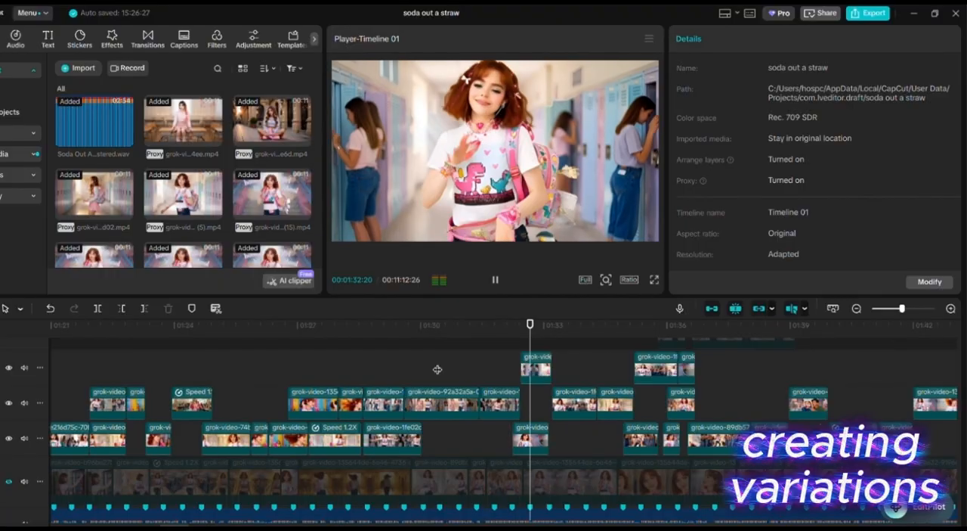
key(space)
key(ctrl+z)
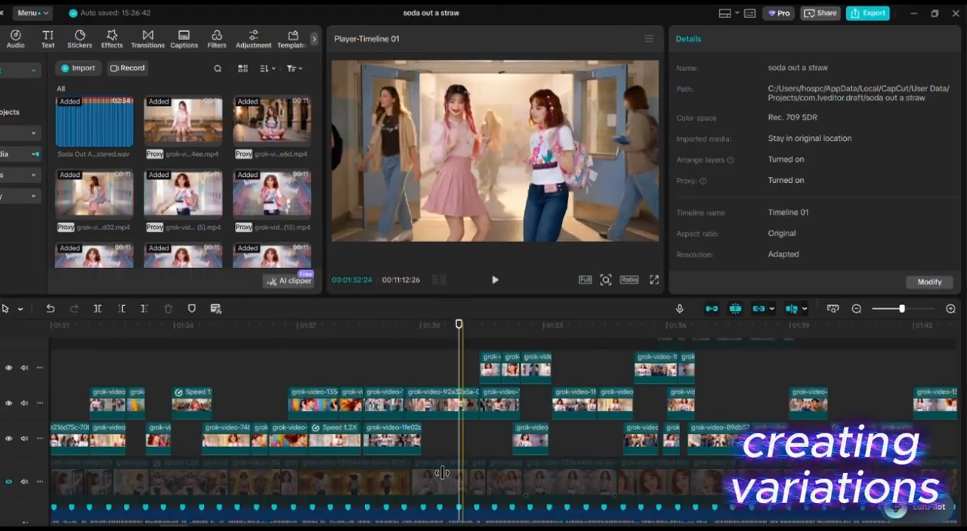
- Duplicate the clips of the upper two tracks between about 00:00:14 and 00:00:20 onto new tracks above
drag(161, 524, 72, 524)
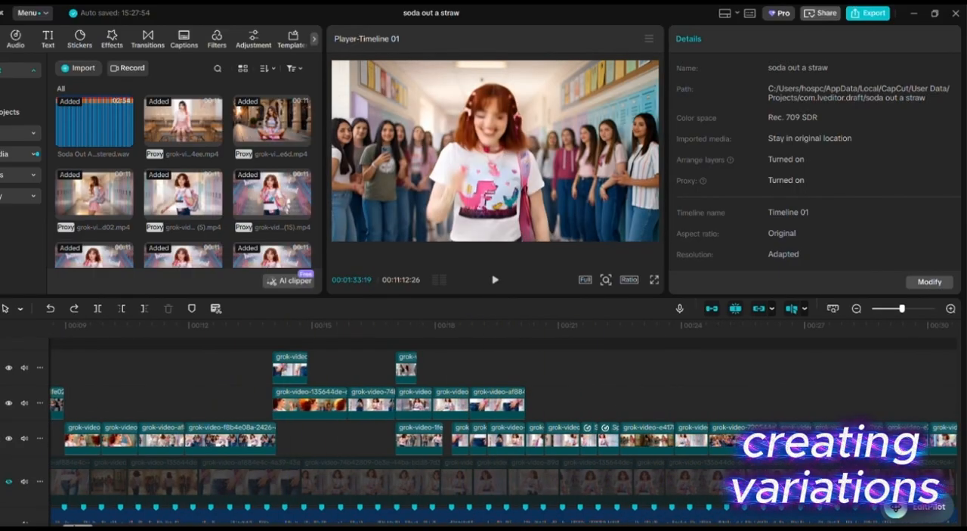
drag(78, 524, 73, 523)
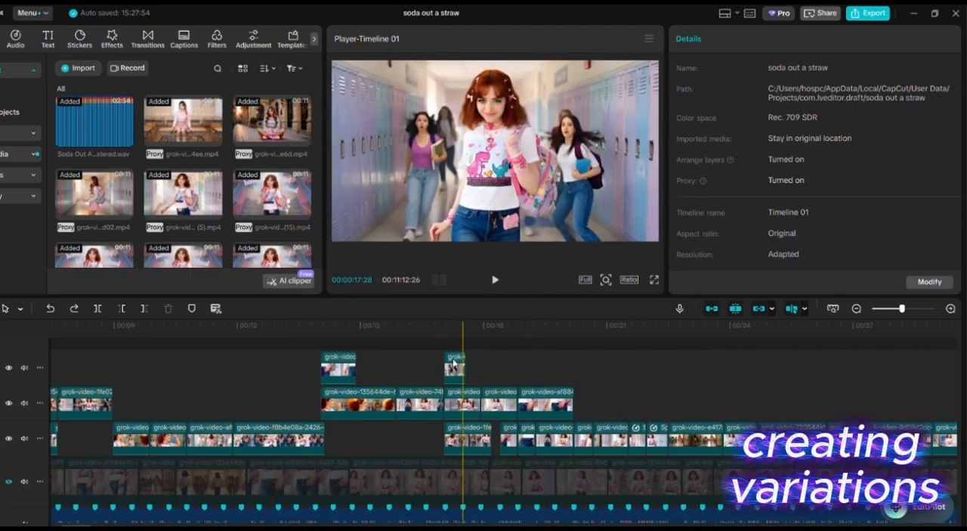
drag(290, 360, 569, 408)
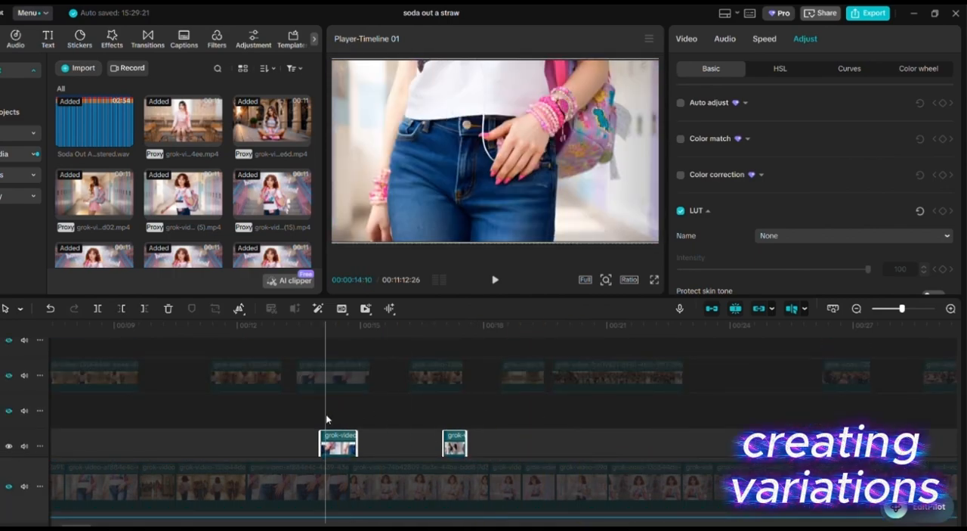
click(317, 419)
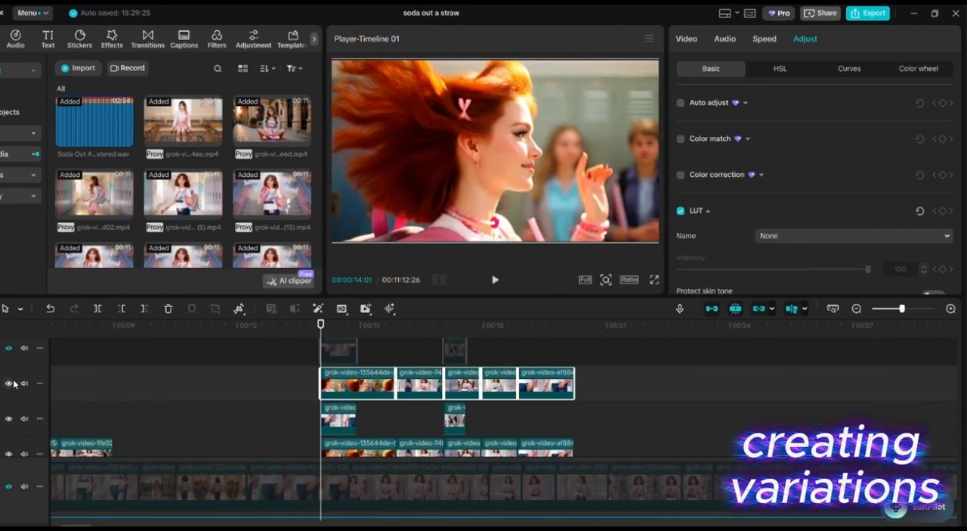
- Hide the track holding the five duplicated clips and undo the last timeline change
click(10, 383)
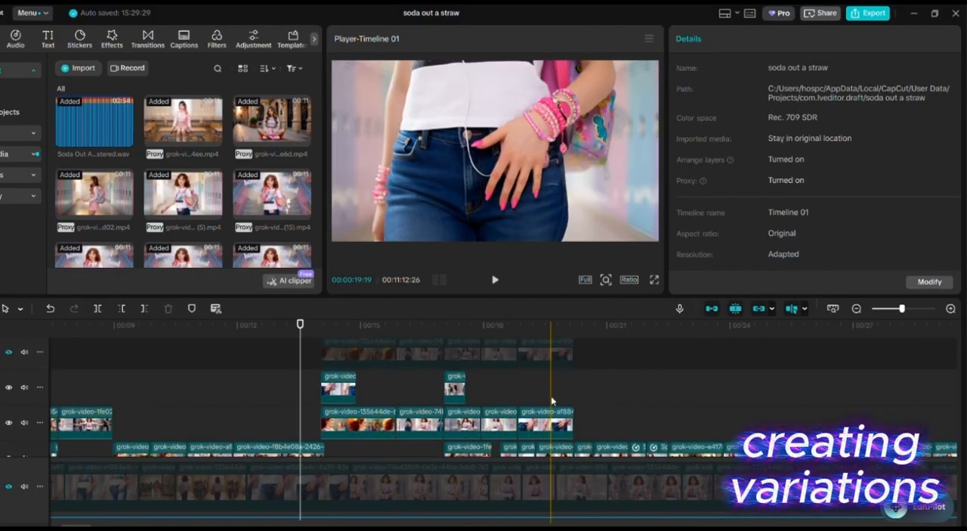
key(ctrl+z)
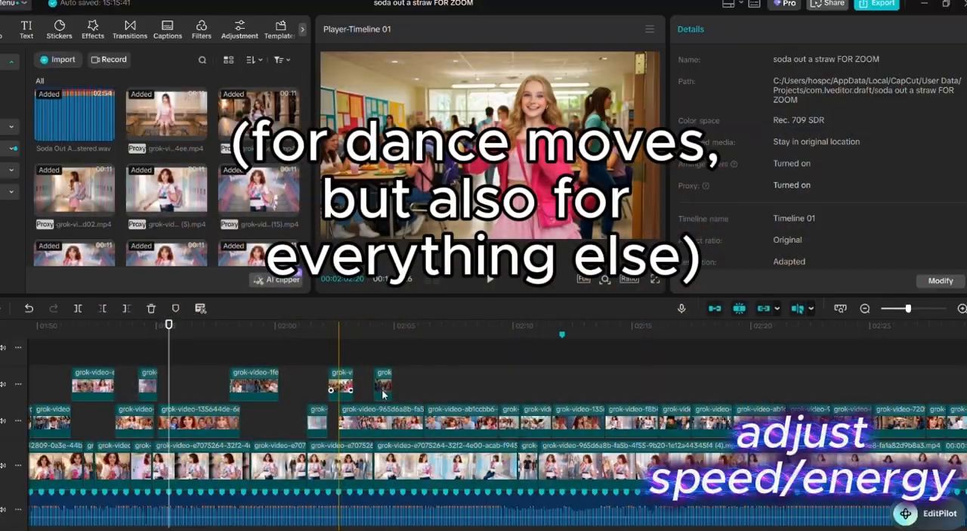
- In the "soda out a straw FOR ZOOM" project, play back the dance section from about 00:02:00
click(339, 386)
click(317, 363)
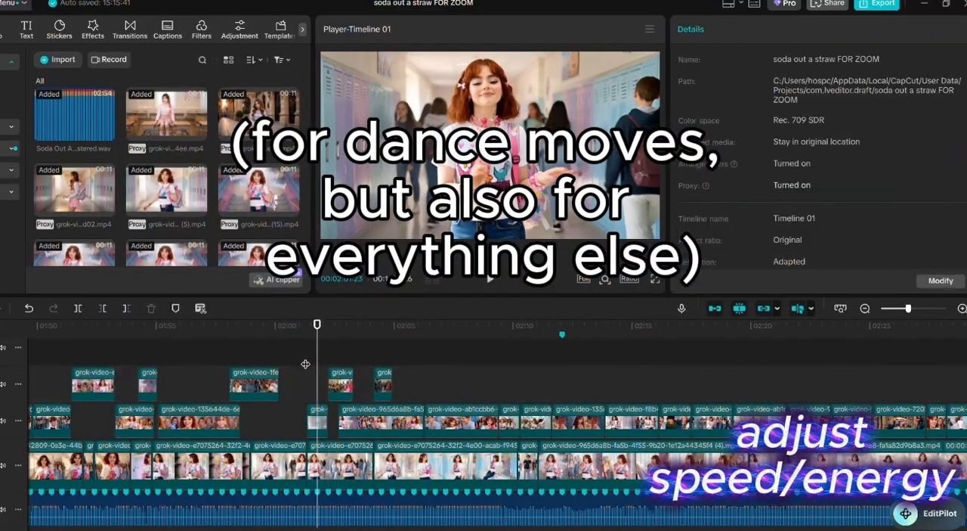
click(301, 362)
key(space)
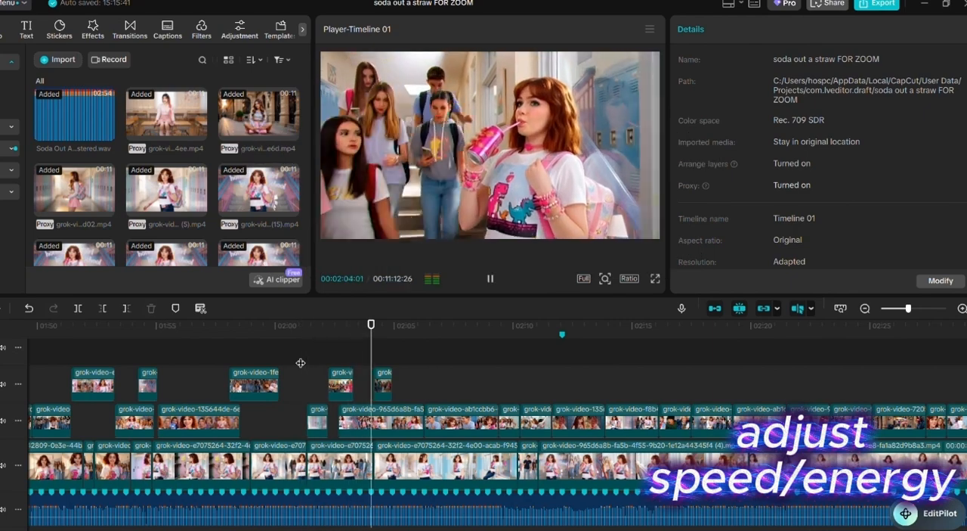
key(space)
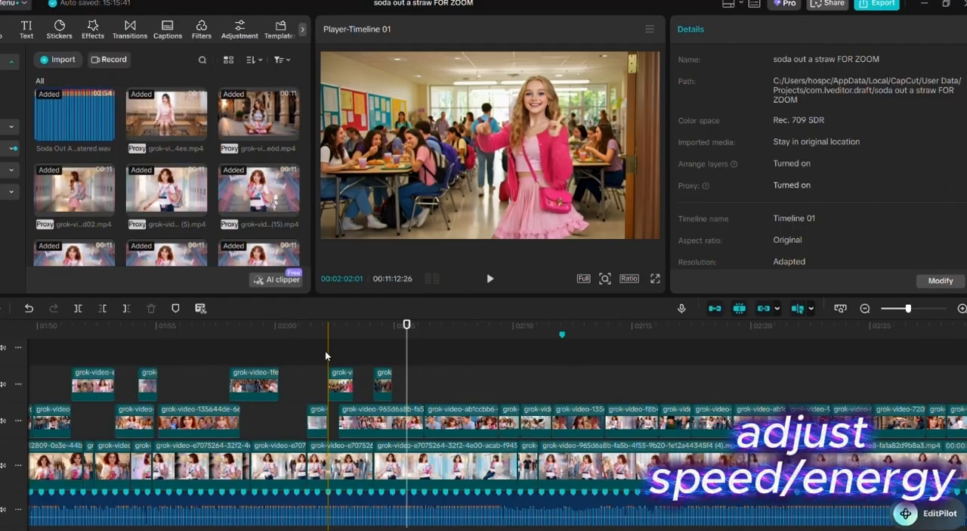
- Replay the section from about 00:02:02 twice to compare the speed and energy of the dance clips
click(330, 358)
key(space)
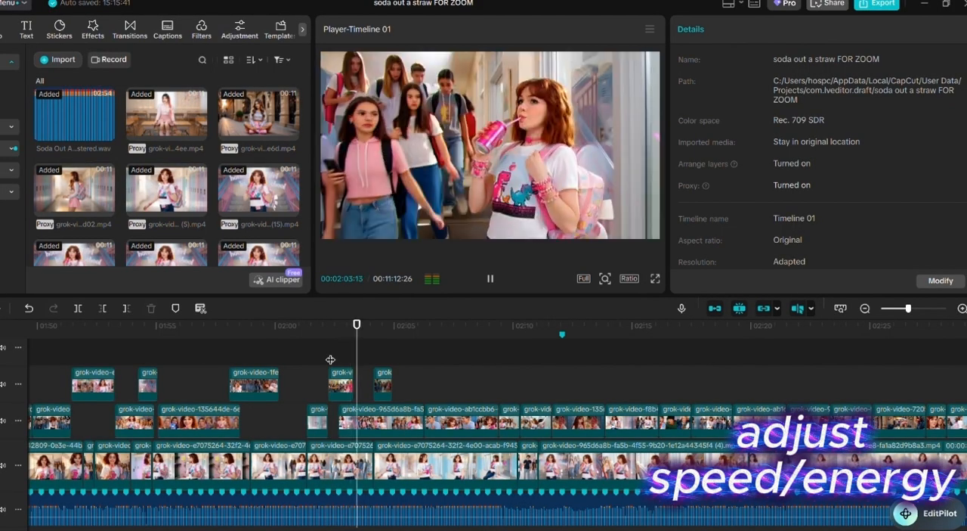
key(space)
click(330, 358)
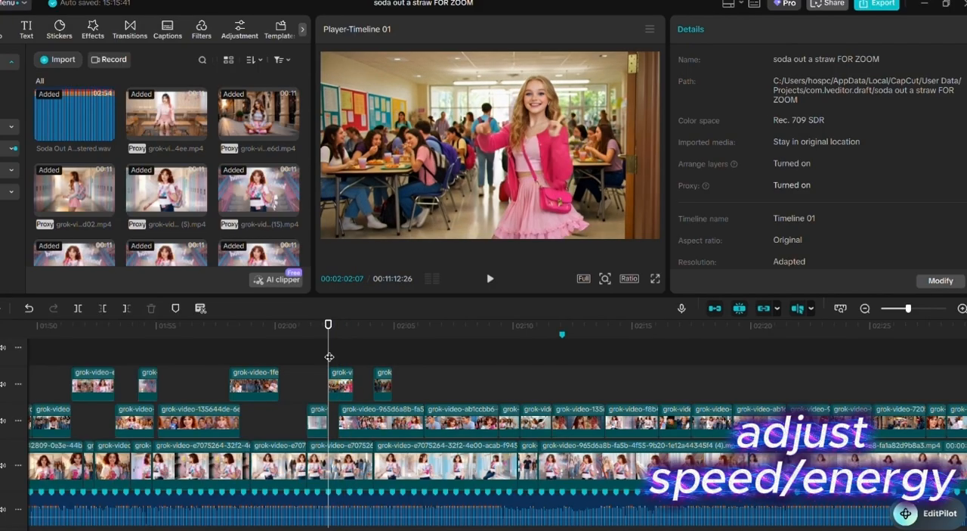
key(space)
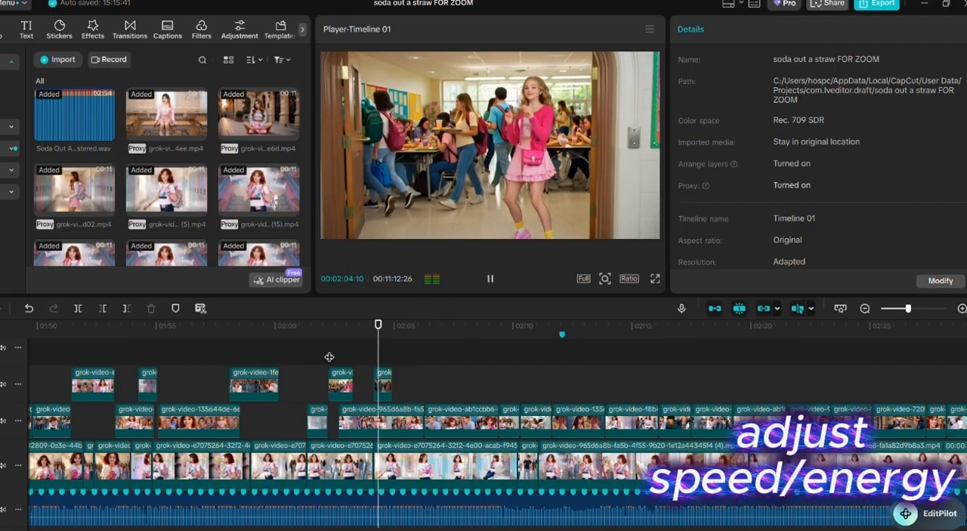
key(space)
- Play through the short dance clip near 00:02:04 on the uppermost occupied track and extend its end to about 00:02:05
ctrl+scroll(388, 370, up, 3)
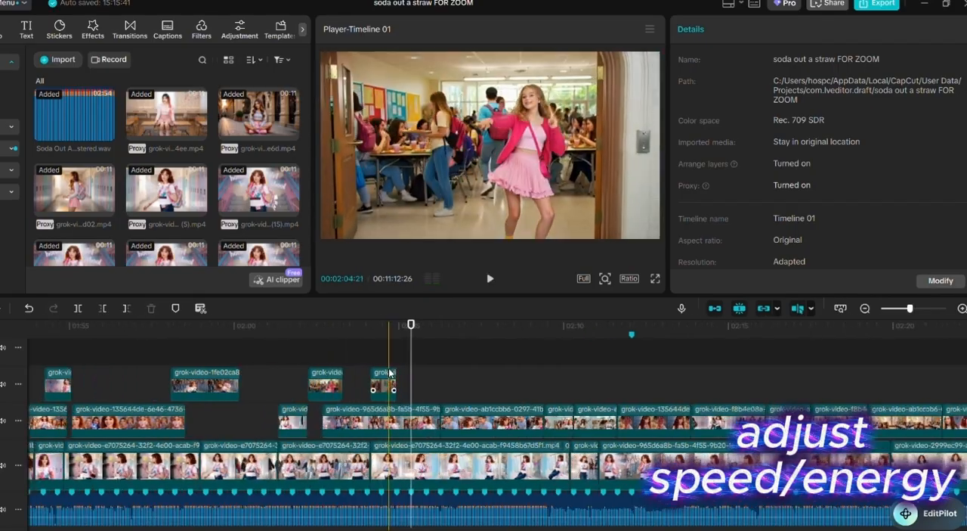
key(space)
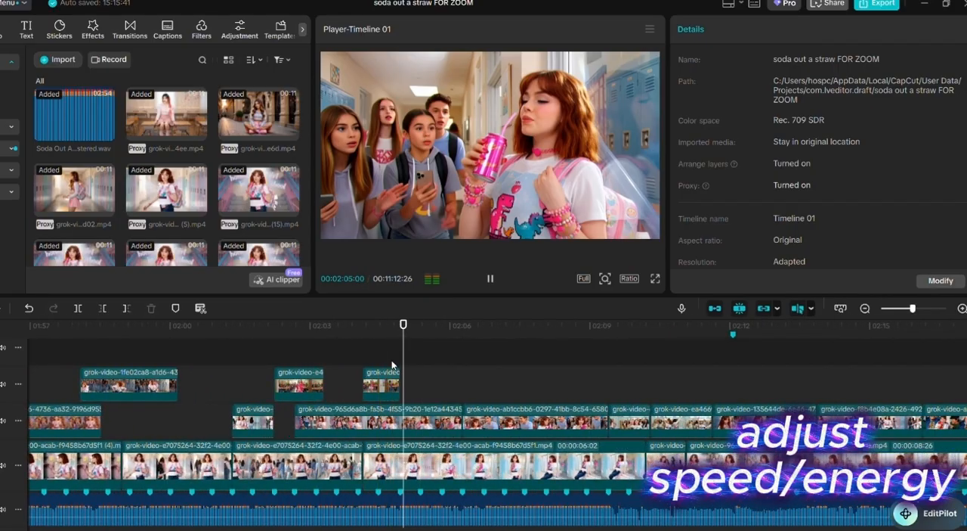
key(space)
click(392, 368)
click(392, 381)
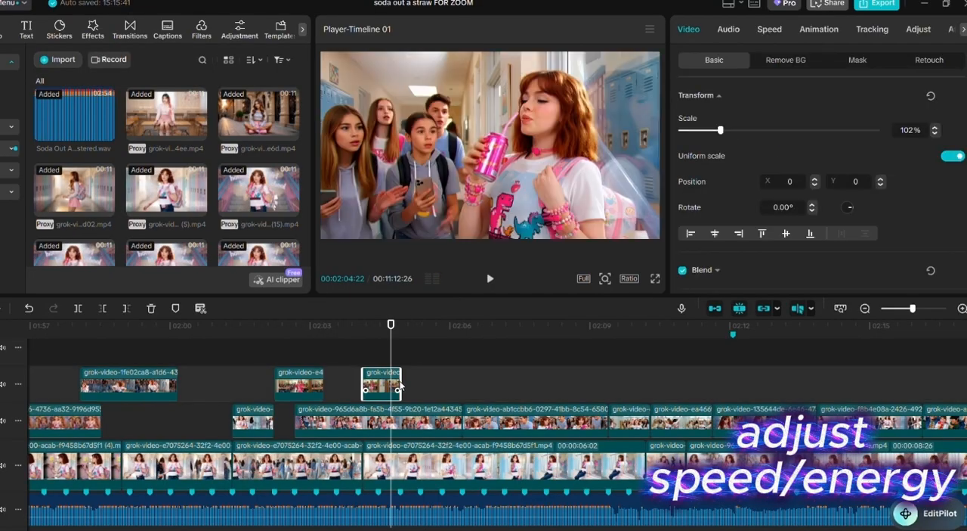
- Replay the lengthened dance clip and trim its end back by a few frames
click(372, 351)
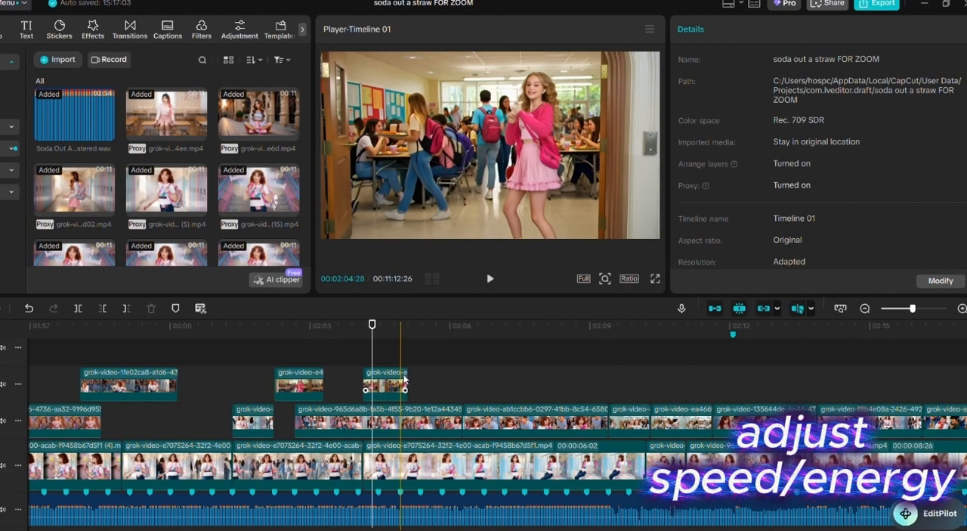
key(space)
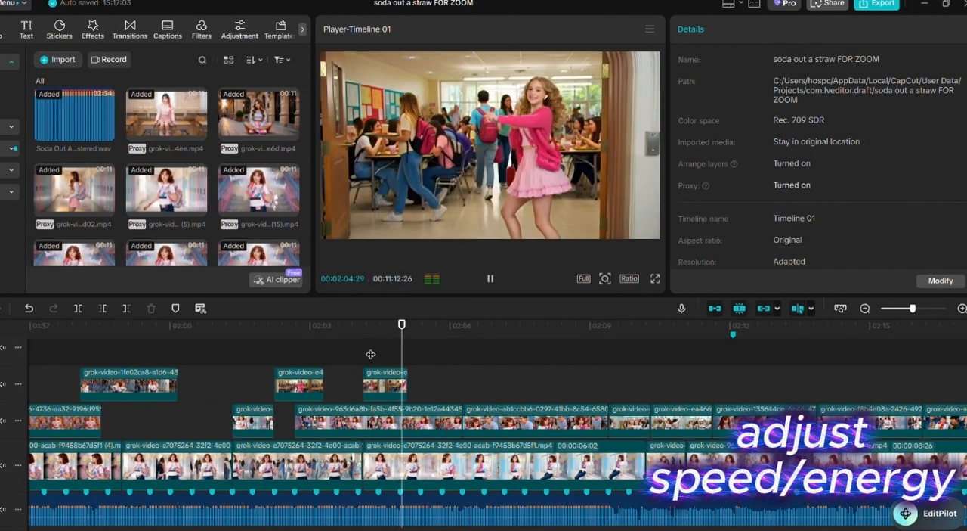
key(space)
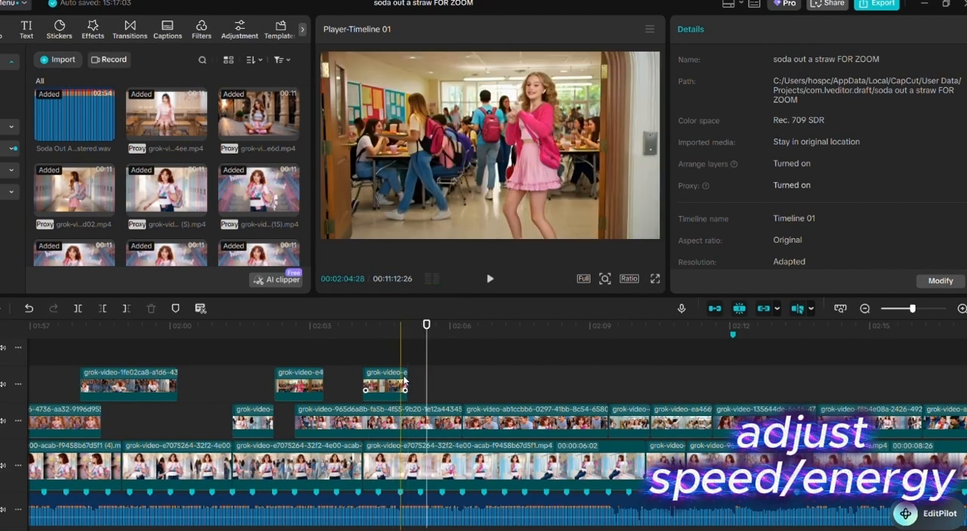
click(403, 378)
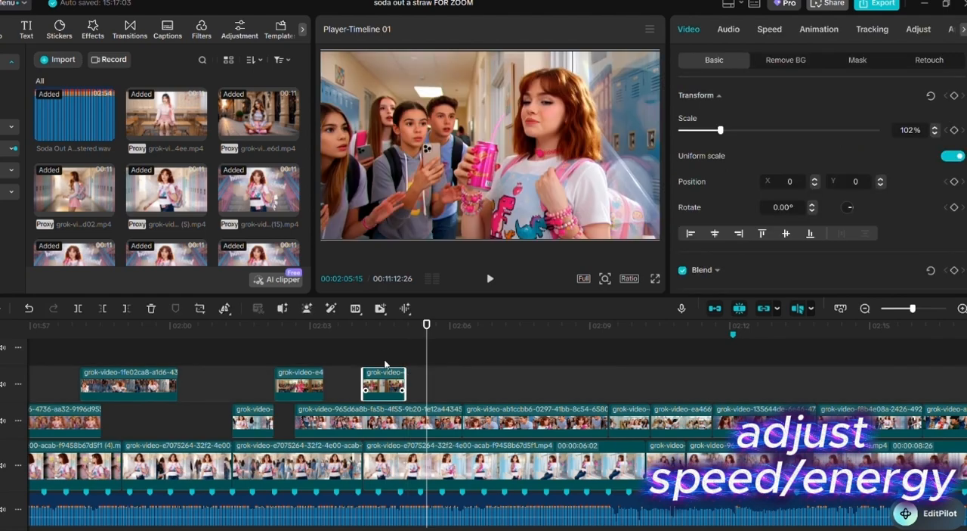
- Replay the trimmed dance clip from about 00:02:04 several times to check its motion and its cut to the next shot
click(385, 363)
key(space)
click(374, 359)
key(space)
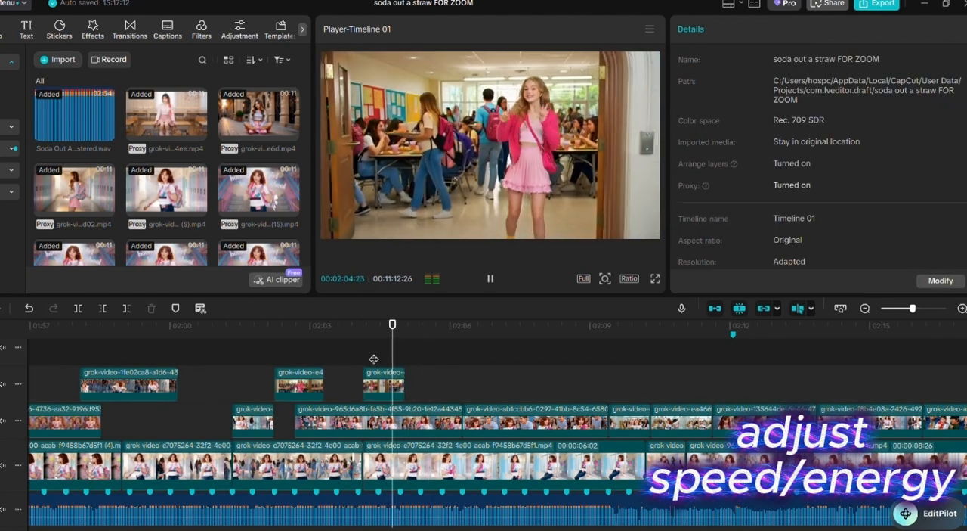
click(364, 352)
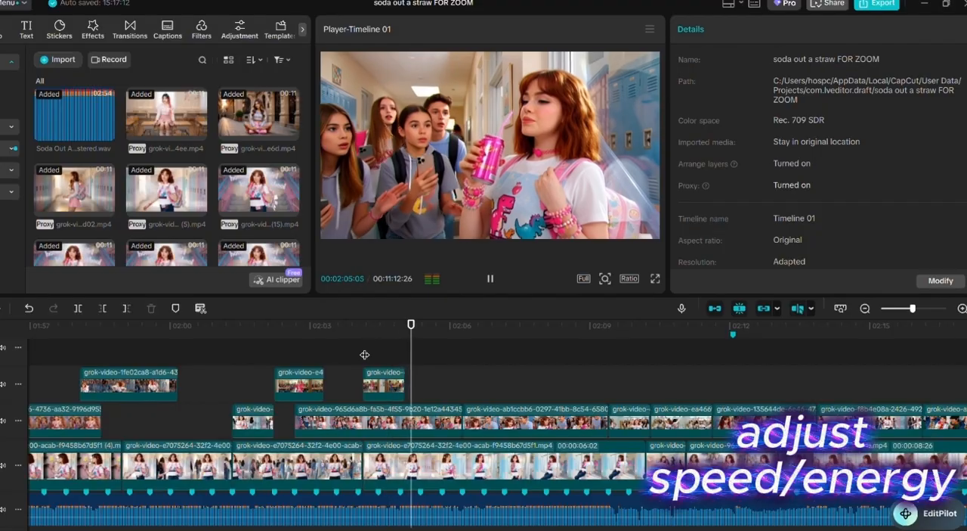
key(space)
click(366, 358)
key(space)
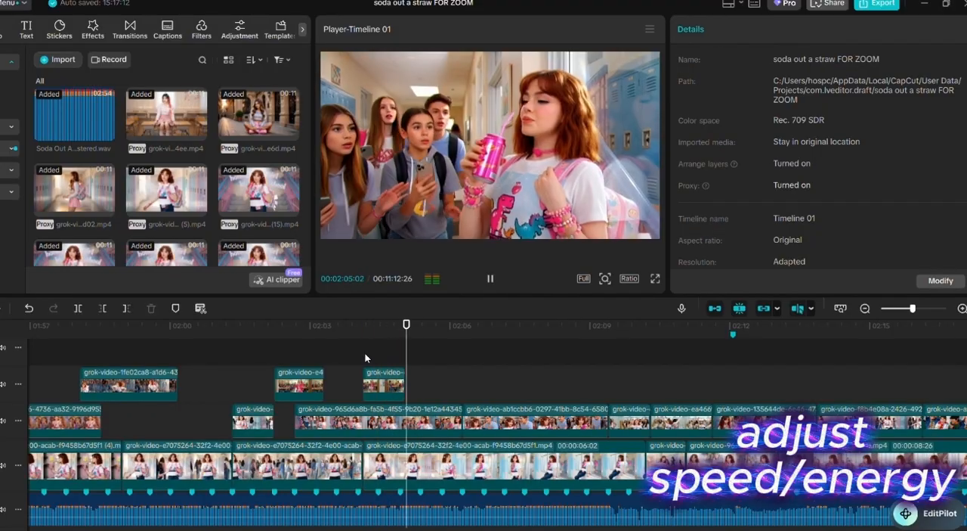
key(space)
- Set the speed of the dance clip at about 00:02:04 to 1.10x and replay it
click(380, 389)
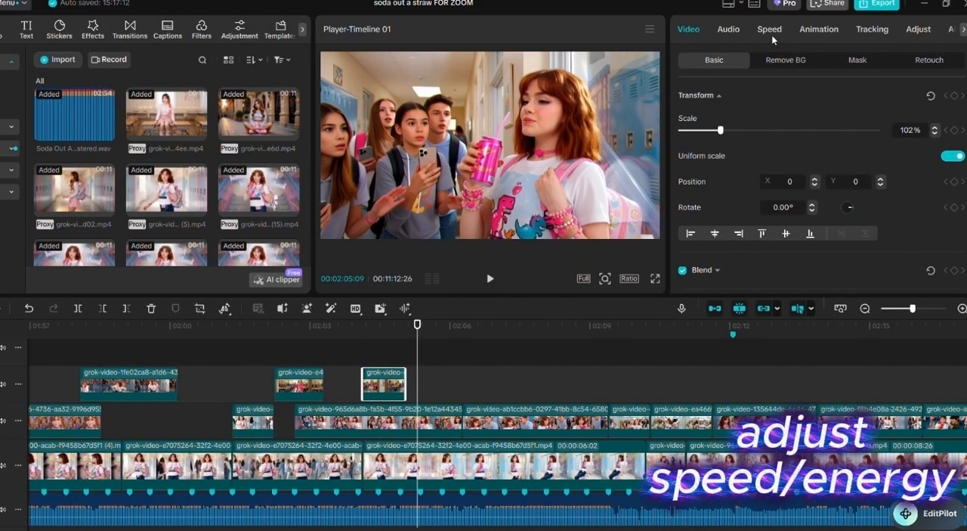
click(770, 32)
click(939, 116)
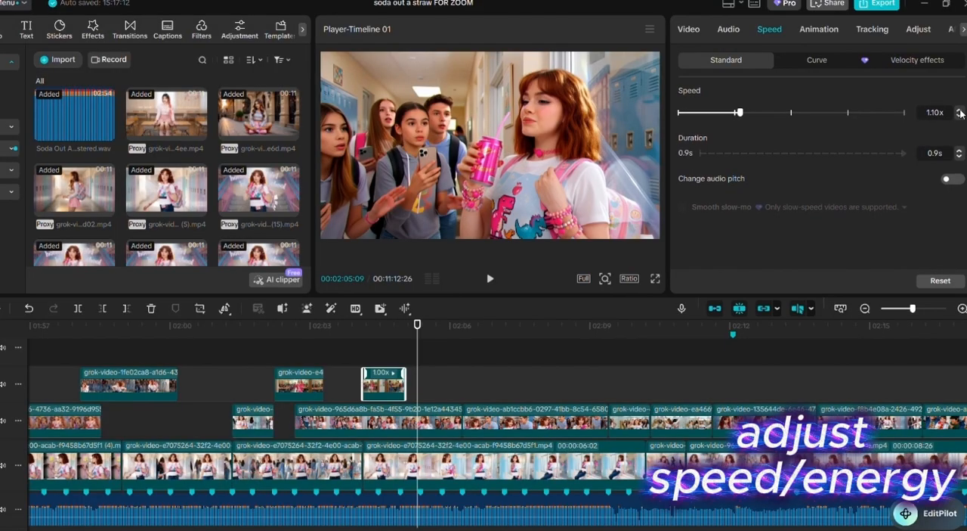
click(365, 357)
key(space)
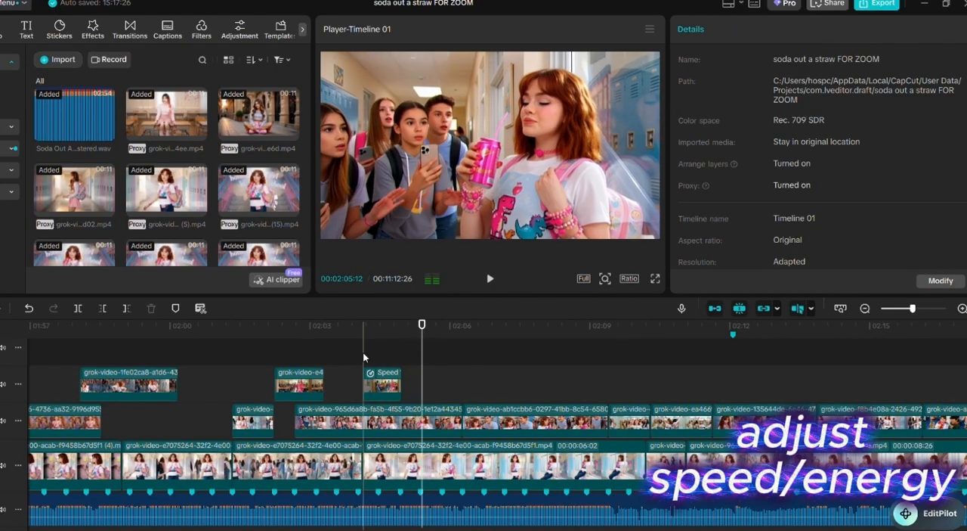
click(362, 358)
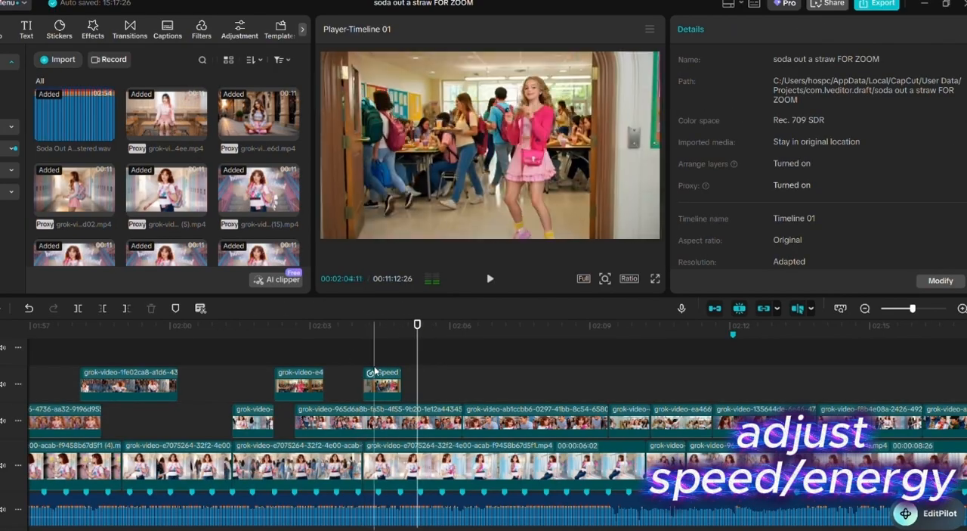
- Try raising the dance clip's speed one increment above 1.10x and replay it from about 00:02:03
click(375, 371)
click(770, 30)
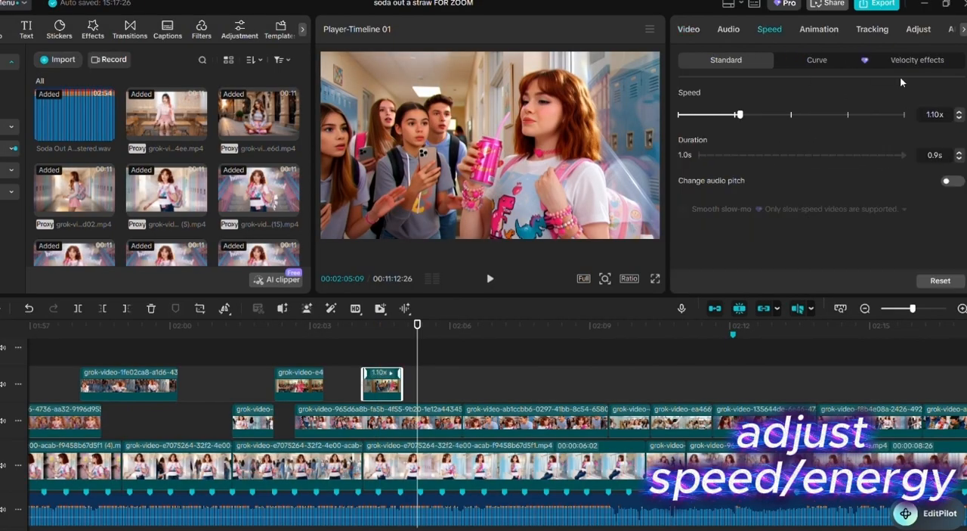
click(960, 114)
click(367, 350)
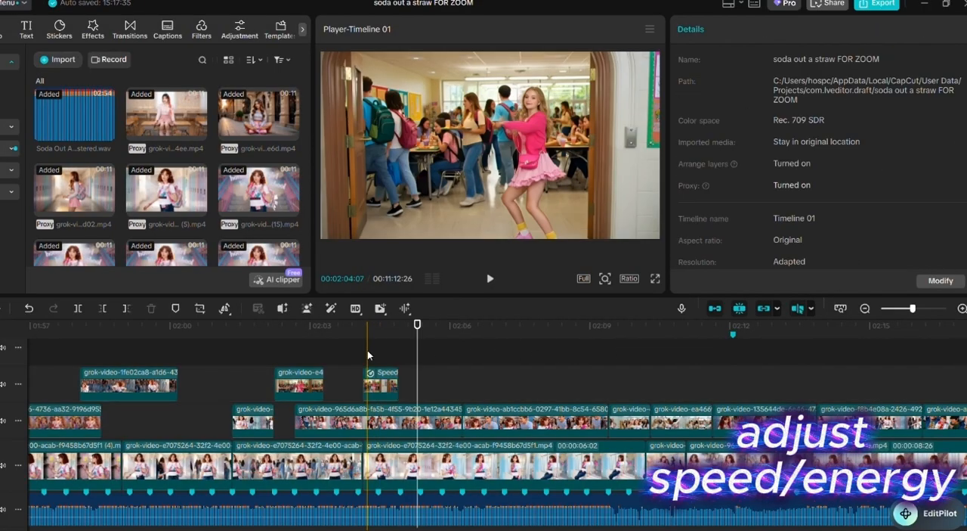
click(341, 357)
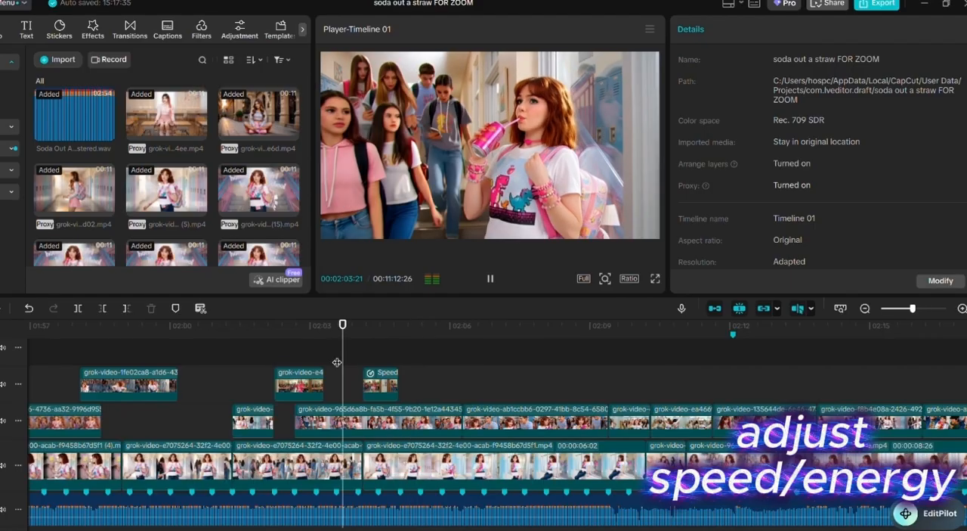
key(space)
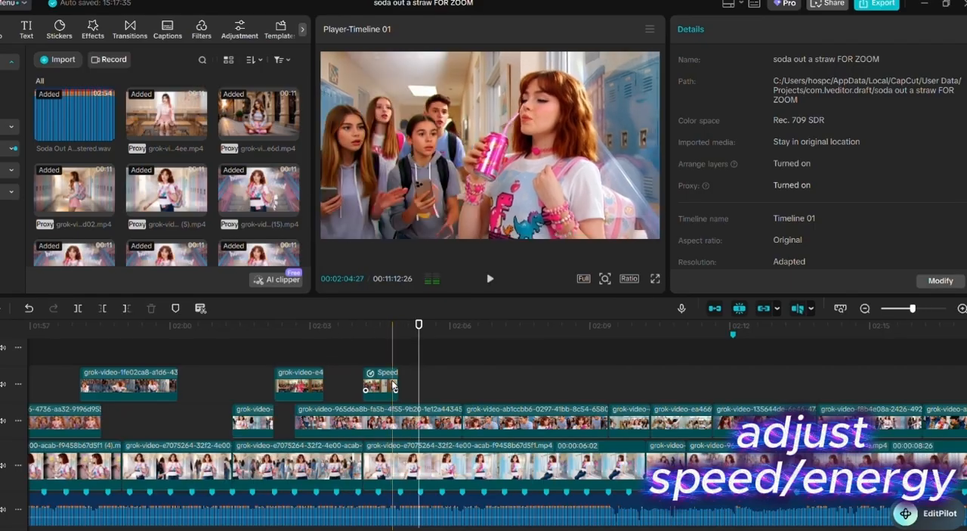
- Extend the end of the sped-up dance clip to about 00:02:05 and replay the cut several times
click(395, 384)
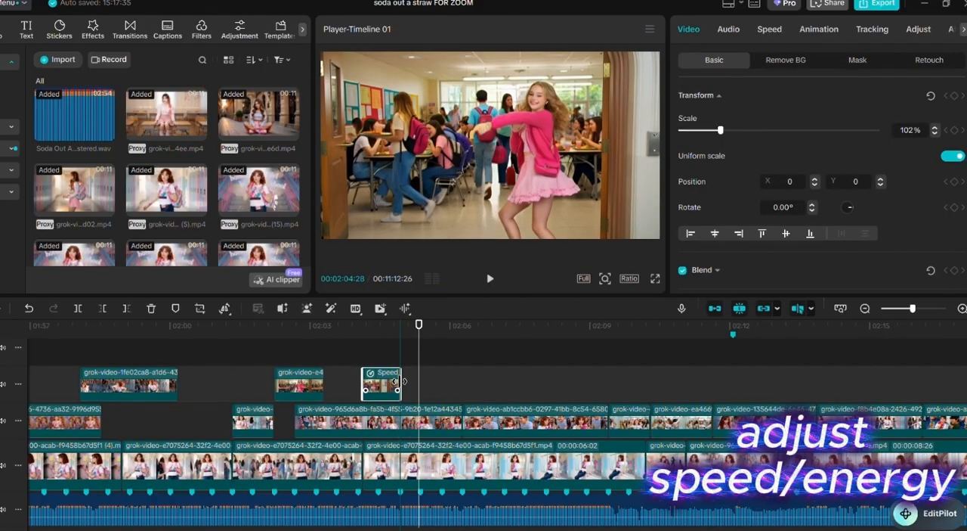
click(348, 365)
key(space)
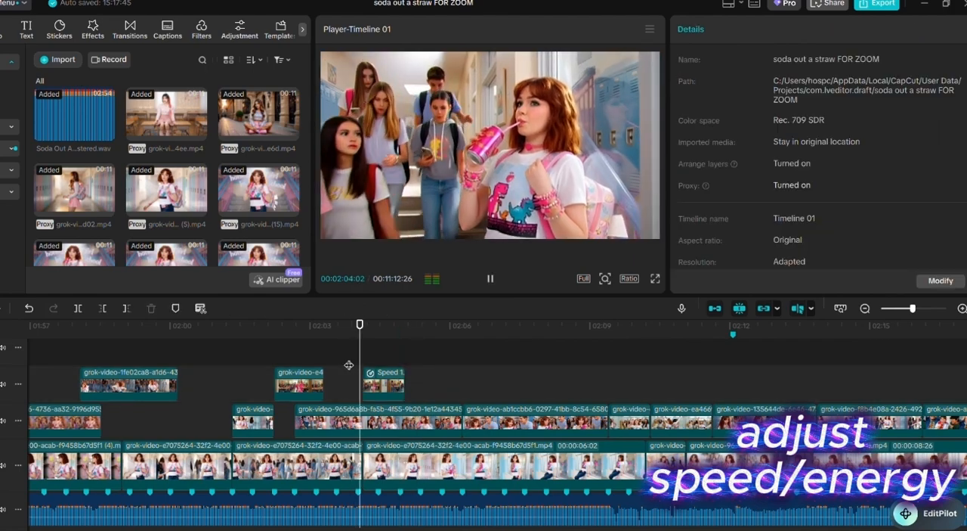
click(348, 365)
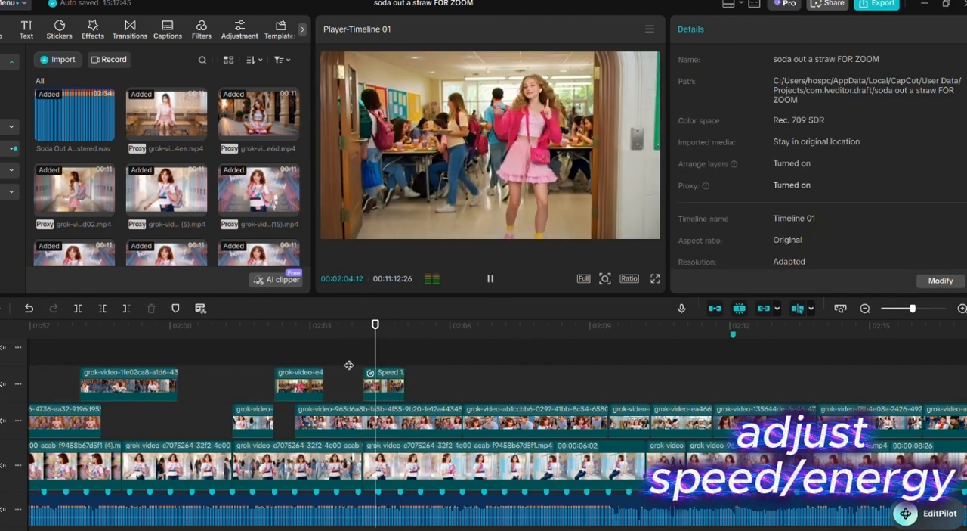
key(space)
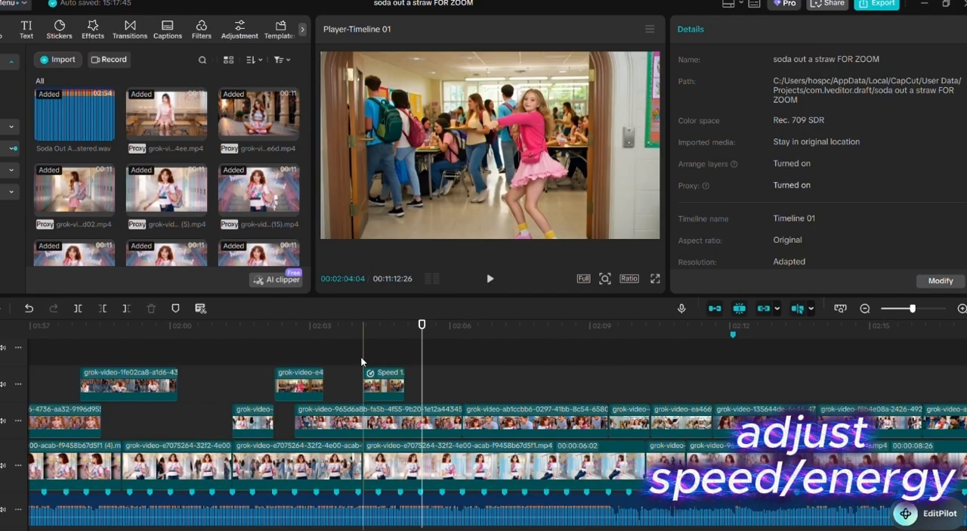
click(361, 364)
key(space)
key(space)
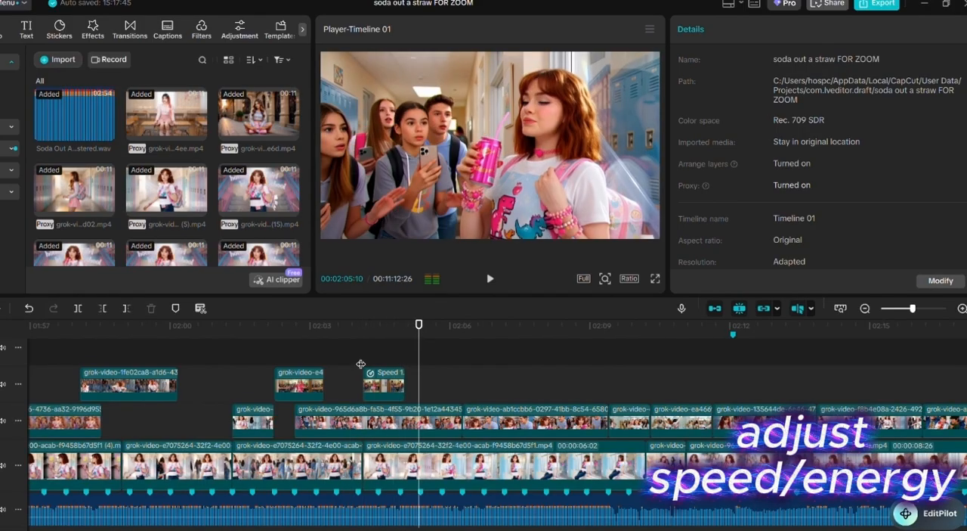
click(380, 375)
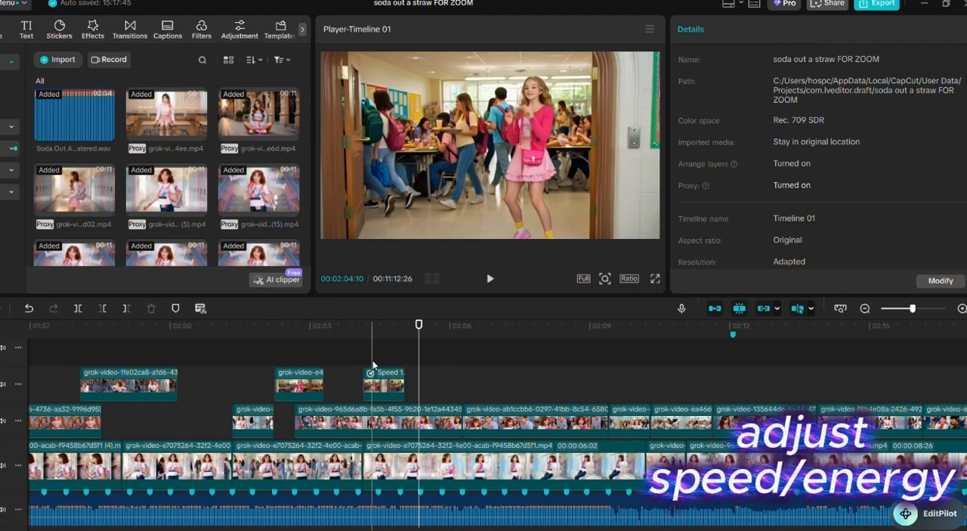
click(389, 362)
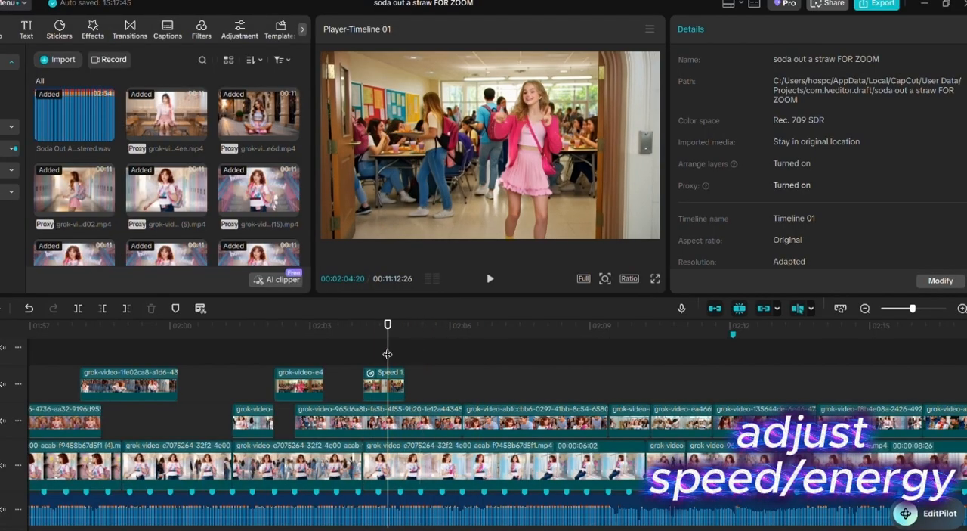
click(366, 360)
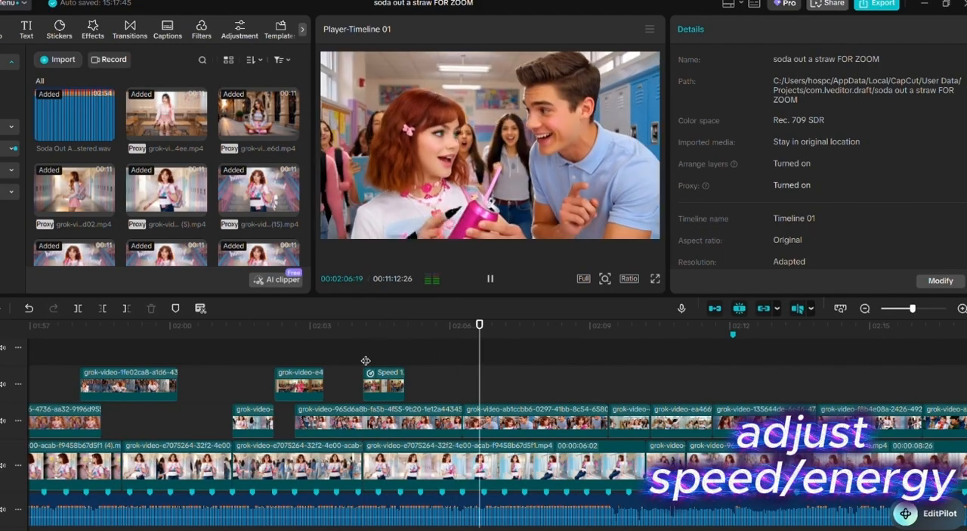
- Undo the dance clip's last end extension and speed increase, and replay it from about 00:02:04
key(space)
key(ctrl+z)
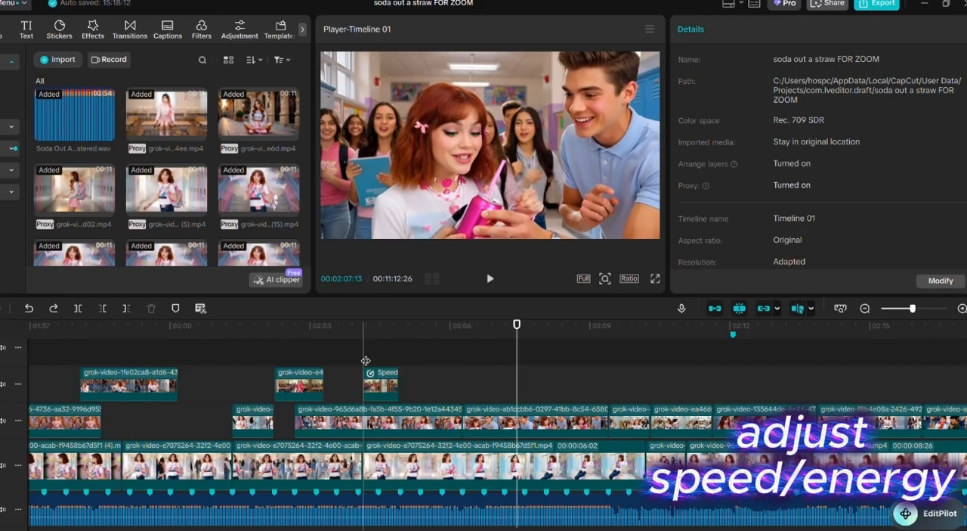
click(365, 360)
key(space)
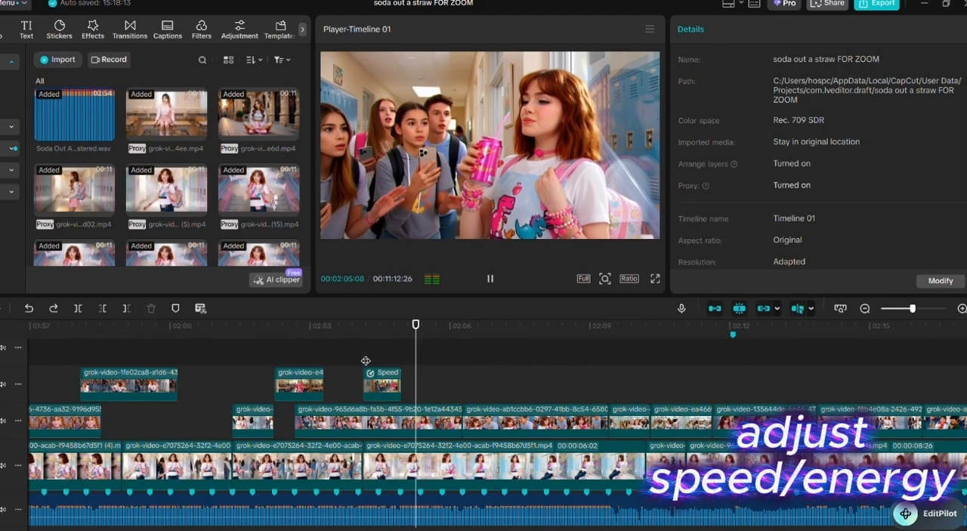
key(space)
- Play the shots after the dance clip, from about 00:02:07 to past 00:02:13, to review their speed and energy
scroll(484, 423, right, 5)
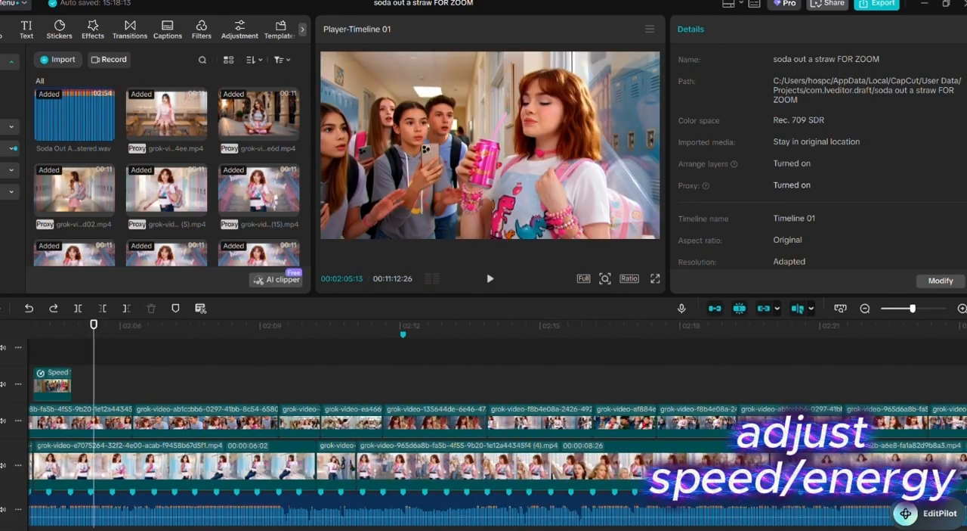
click(161, 381)
key(space)
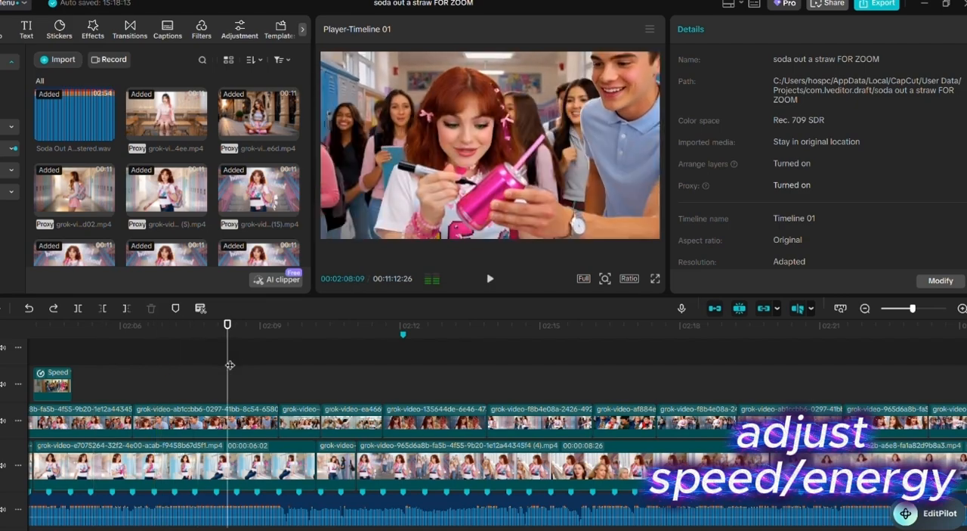
key(space)
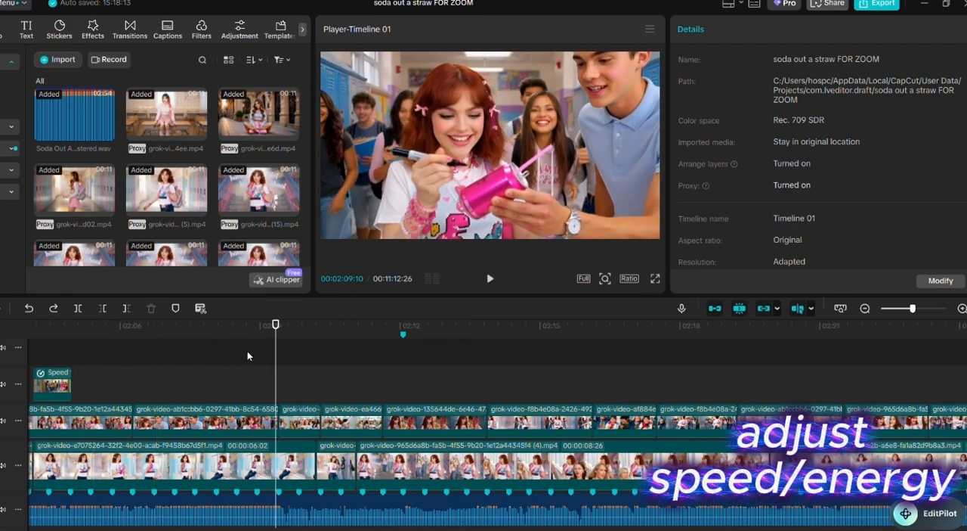
key(space)
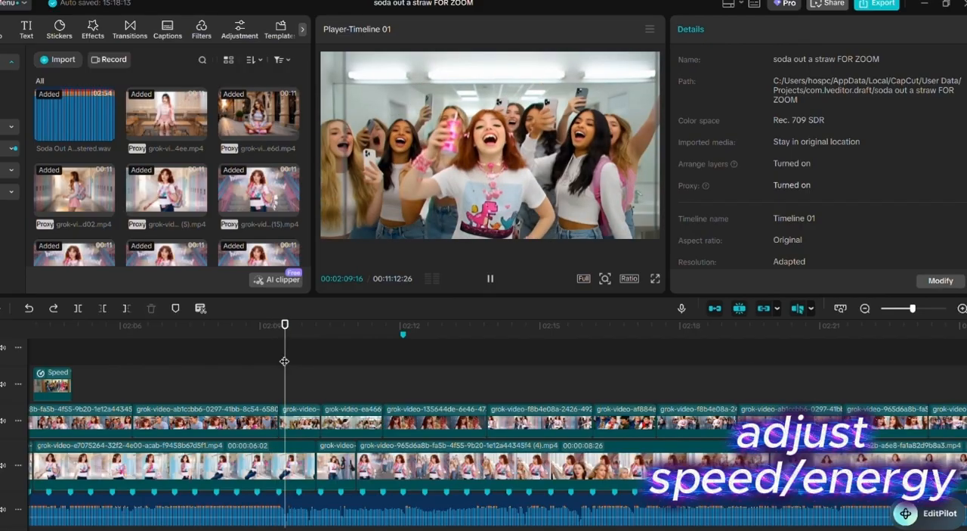
click(237, 359)
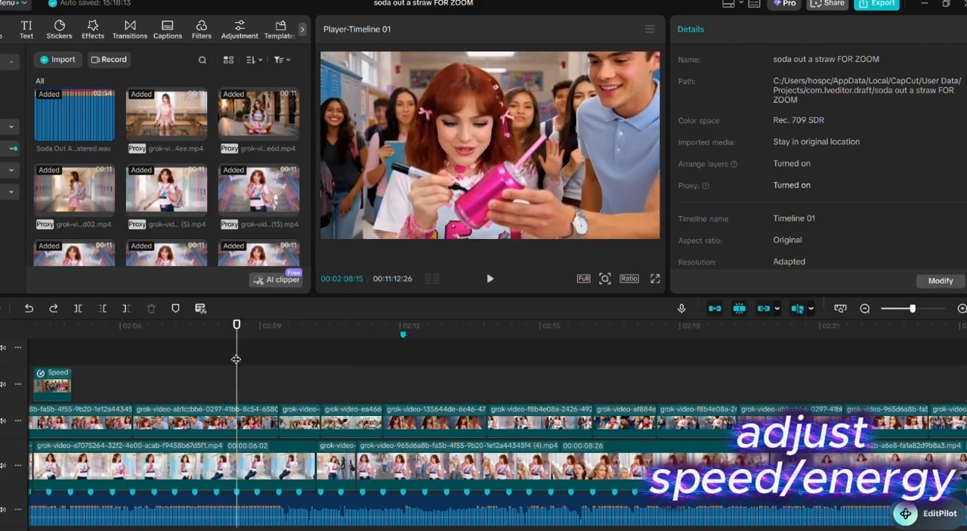
click(216, 356)
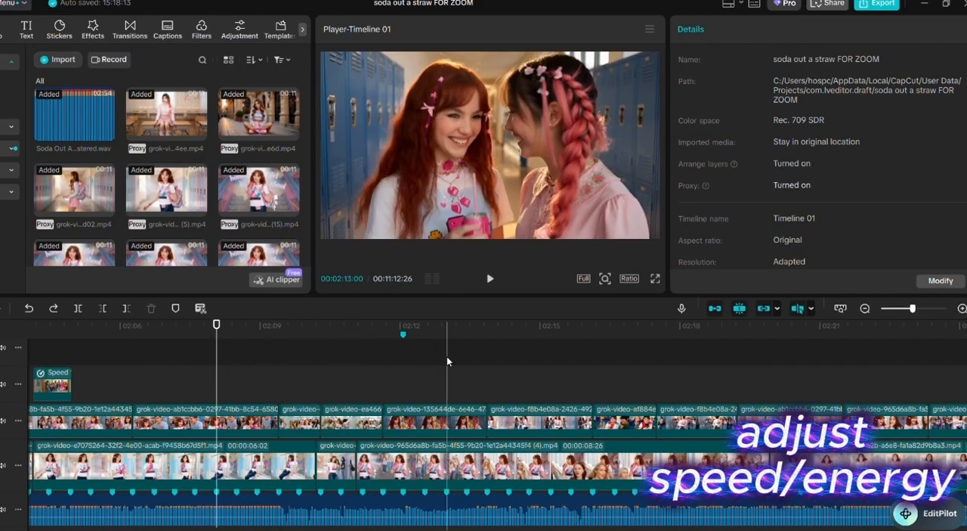
click(193, 355)
key(space)
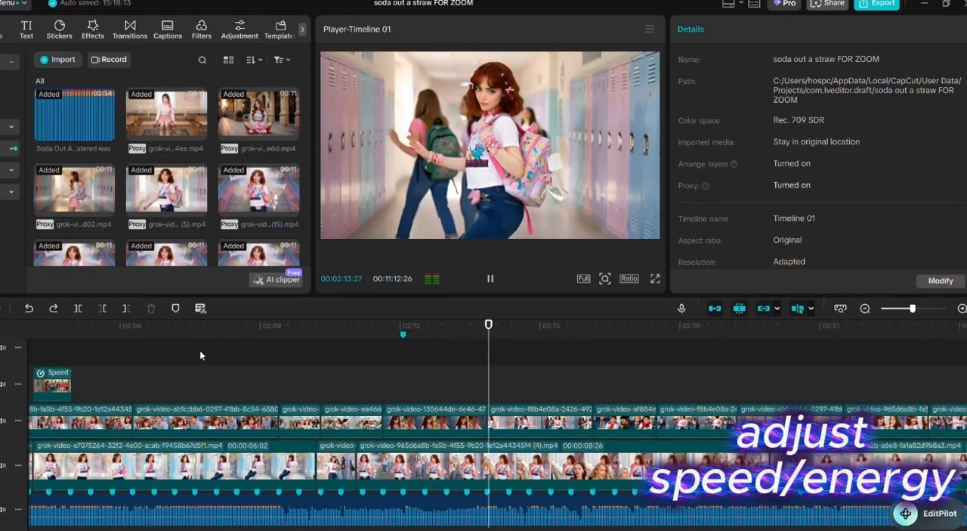
- Replay the shots from about 00:02:11 and again from about 00:02:09 to compare their energy and order
key(space)
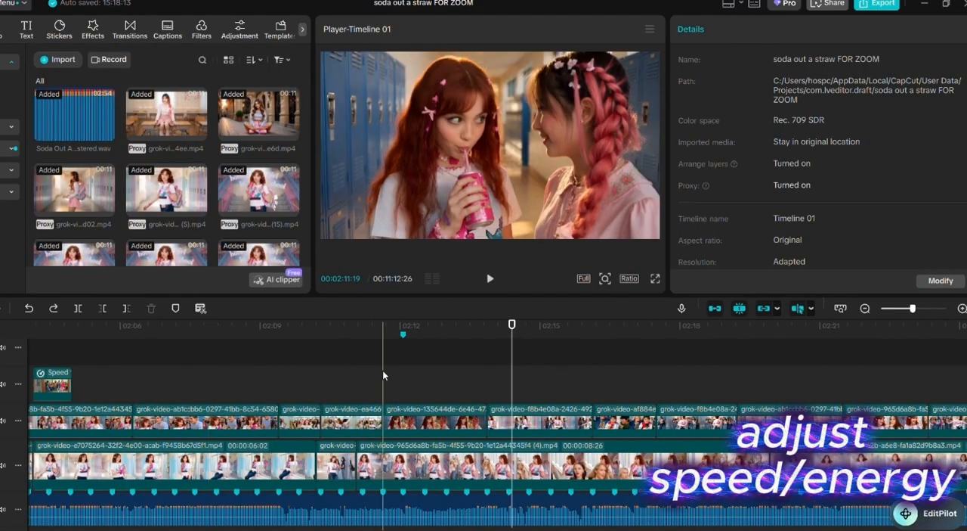
click(382, 370)
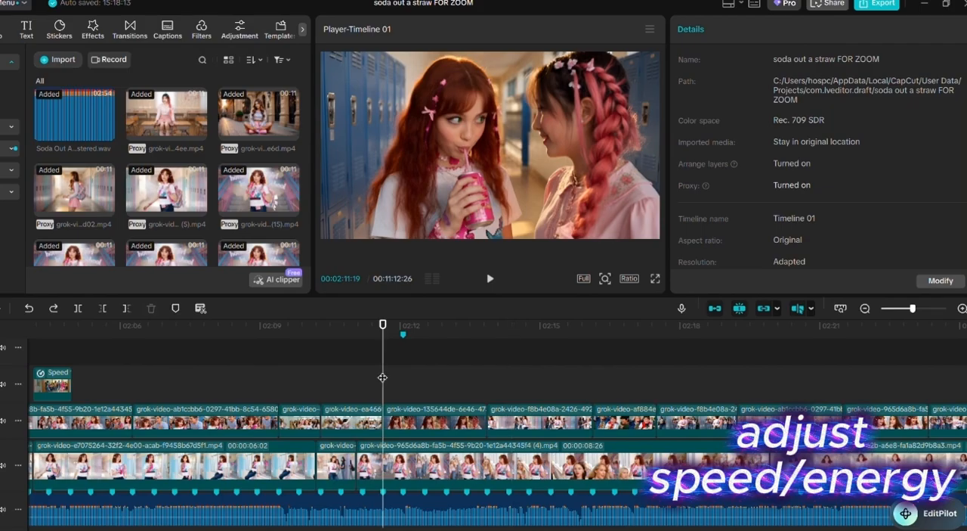
key(space)
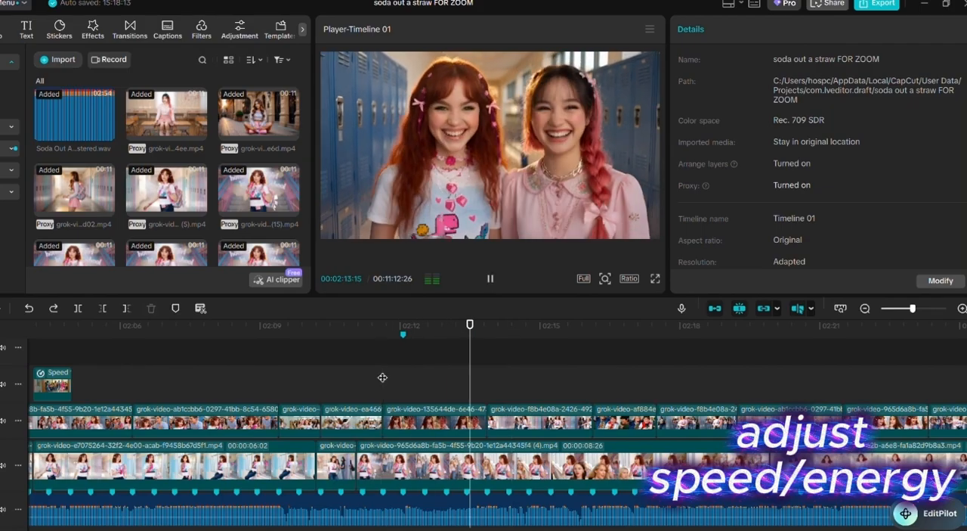
key(space)
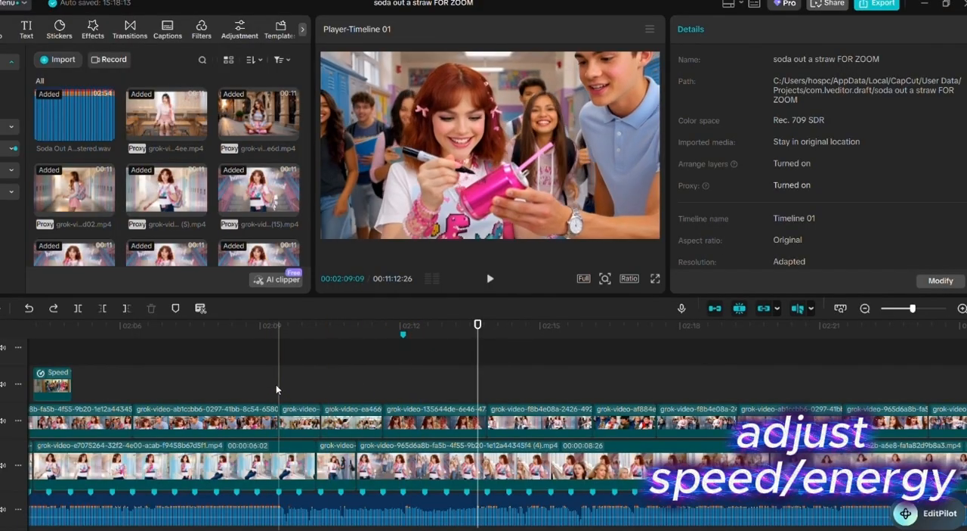
click(279, 388)
key(space)
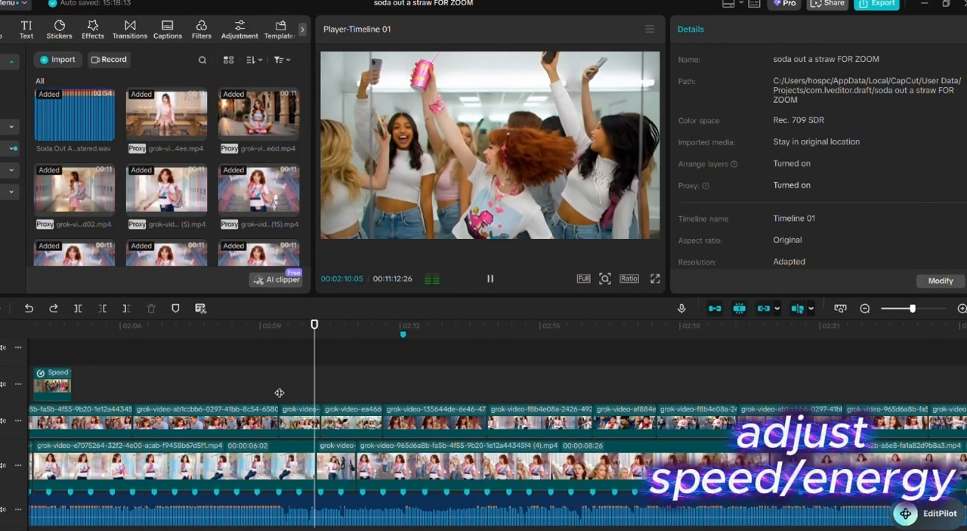
key(space)
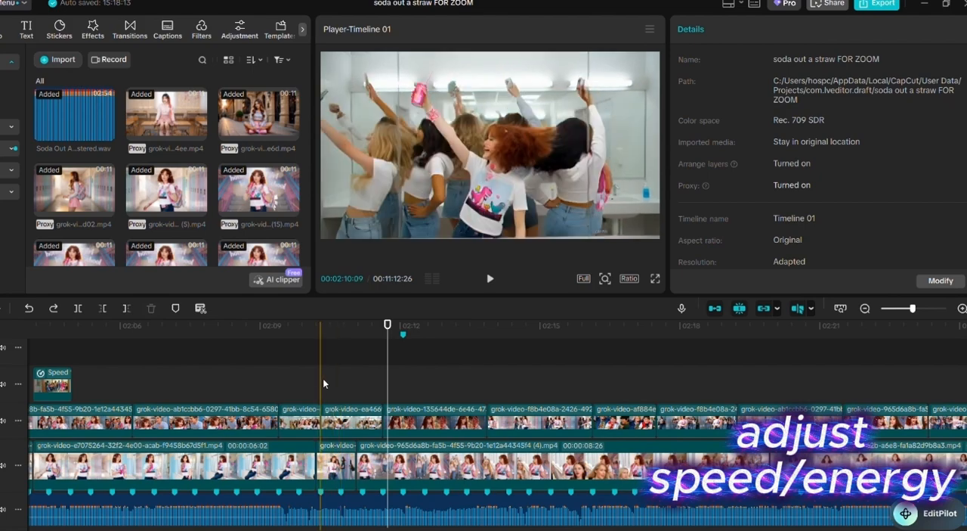
- Move the two short bathroom dance clips ahead of the can-signing clip, starting at about 00:02:06, and replay from about 00:02:05
drag(309, 374, 199, 386)
drag(223, 424, 325, 426)
drag(146, 348, 192, 430)
click(91, 380)
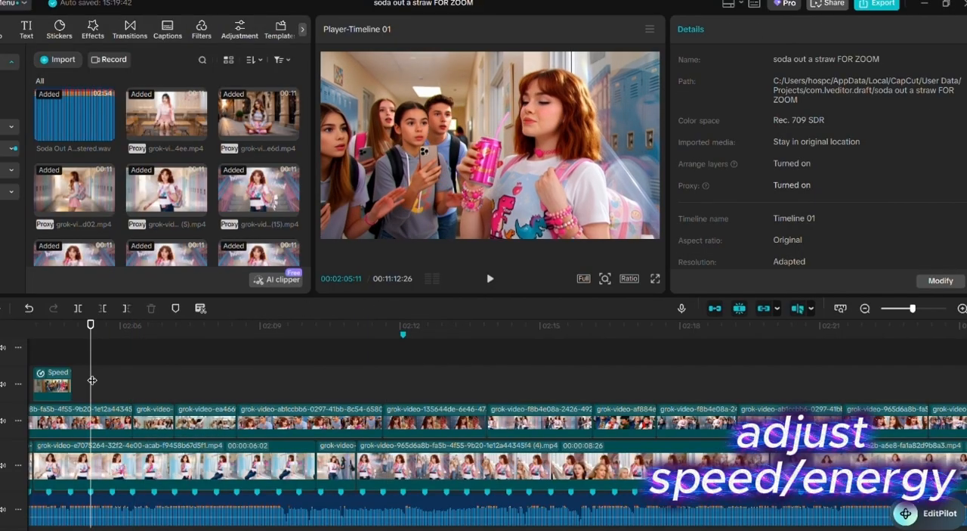
key(space)
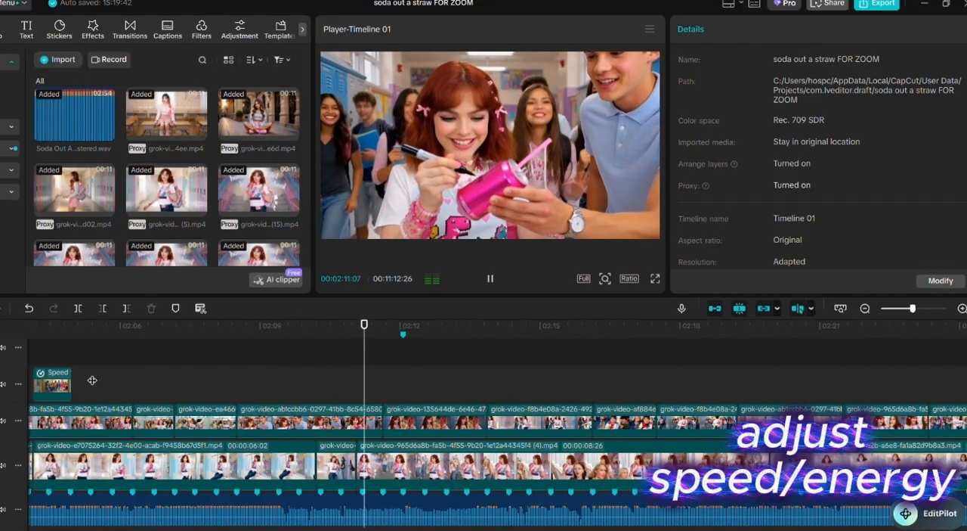
key(space)
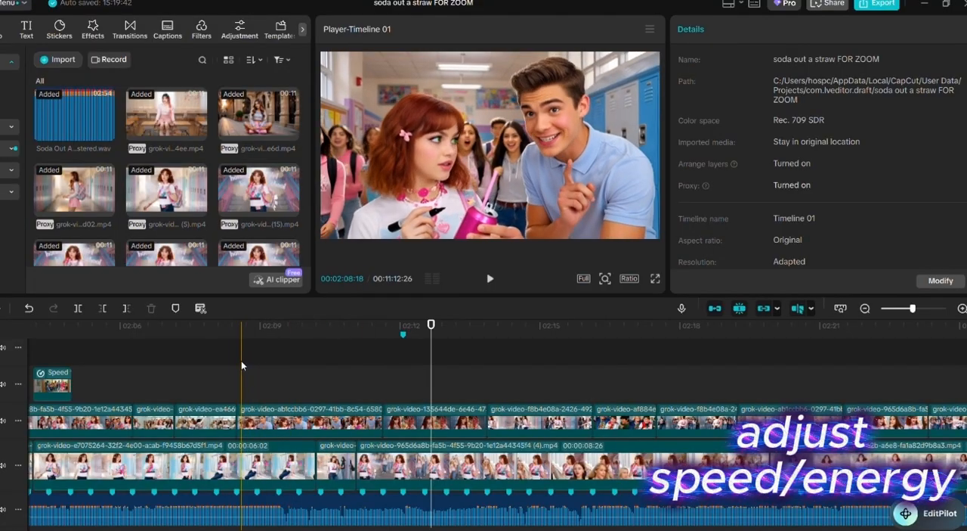
- Replay the reordered clips from about 00:02:08 and from about 00:02:06 to check how their cuts fit the song's beats
click(240, 367)
key(space)
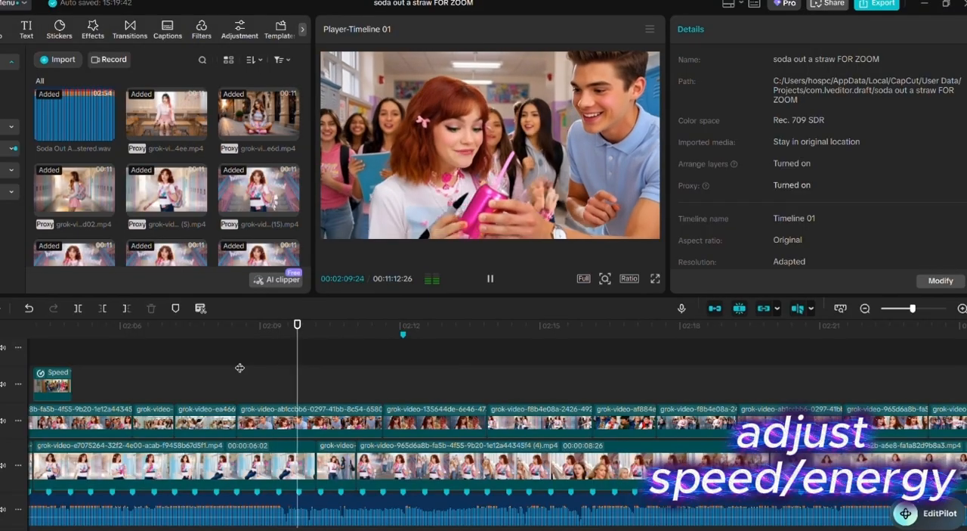
key(space)
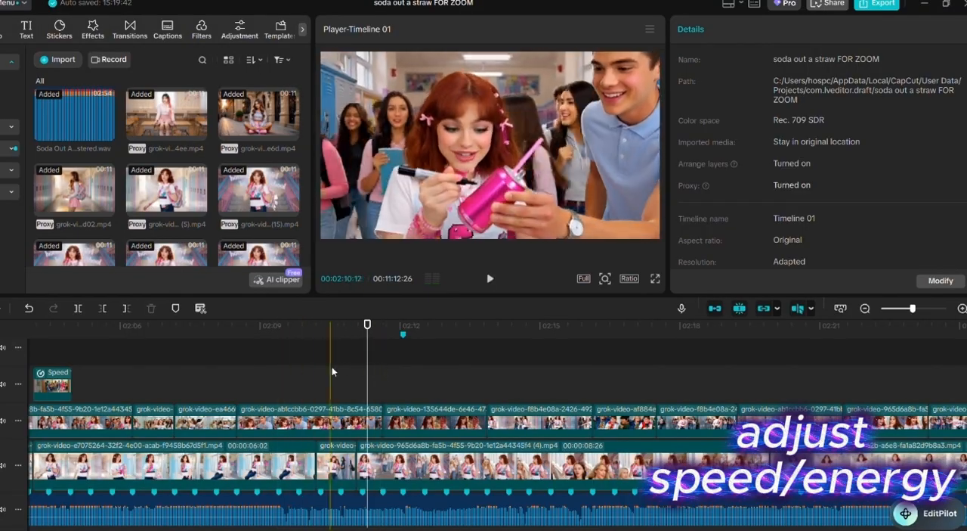
click(133, 363)
key(space)
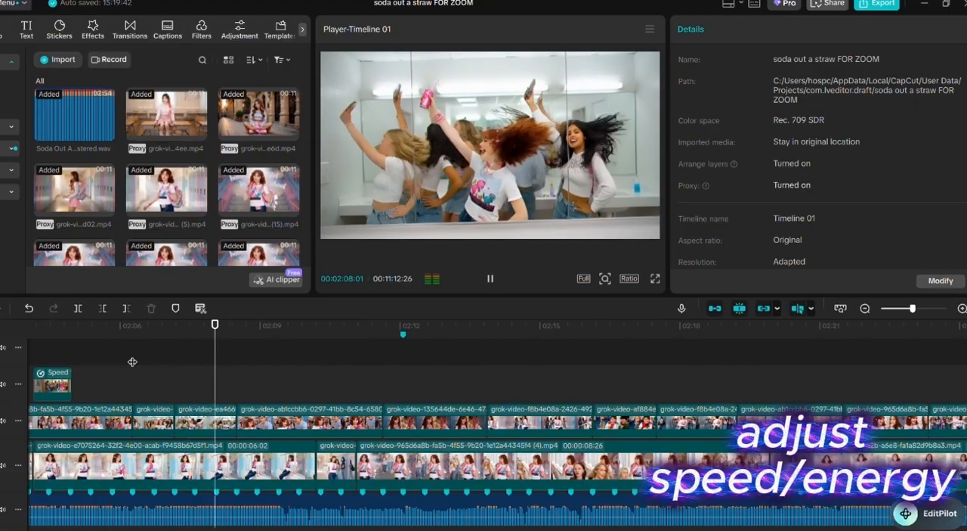
key(space)
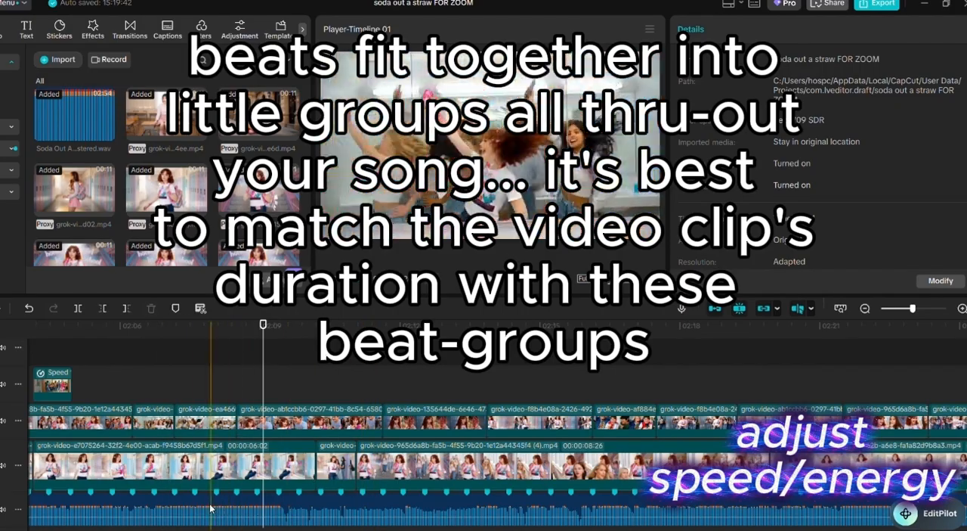
click(155, 376)
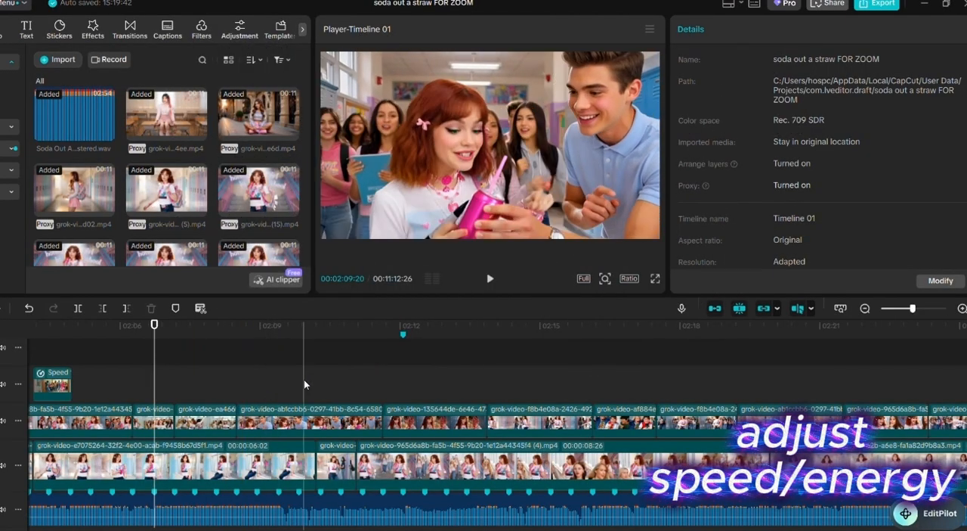